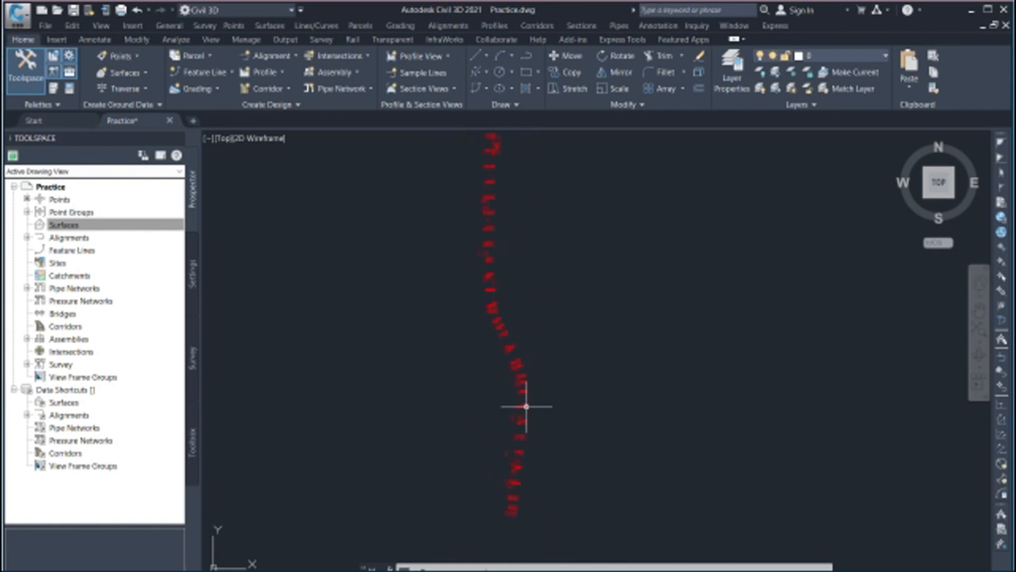
- Examine the survey points along the full length of the route
{"action": "scroll", "coordinate": [521, 511], "scroll_direction": "down", "scroll_amount": 2}
{"action": "scroll", "coordinate": [509, 280], "scroll_direction": "up", "scroll_amount": 7}
{"action": "scroll", "coordinate": [512, 498], "scroll_direction": "down", "scroll_amount": 4}
{"action": "scroll", "coordinate": [510, 454], "scroll_direction": "down", "scroll_amount": 4}
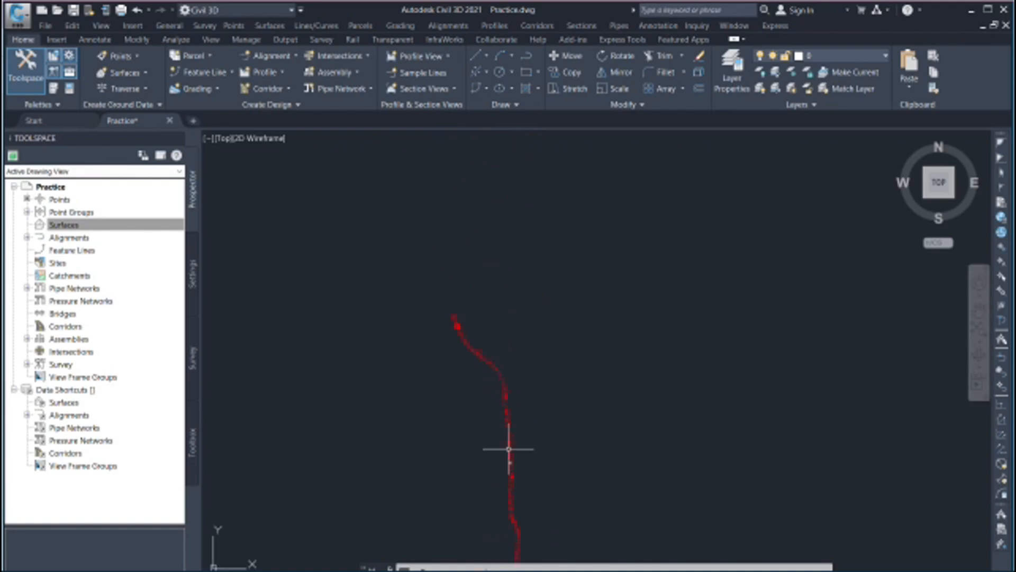
{"action": "scroll", "coordinate": [483, 344], "scroll_direction": "up", "scroll_amount": 4}
{"action": "scroll", "coordinate": [560, 481], "scroll_direction": "down", "scroll_amount": 3}
{"action": "scroll", "coordinate": [497, 368], "scroll_direction": "up", "scroll_amount": 2}
{"action": "scroll", "coordinate": [498, 368], "scroll_direction": "up", "scroll_amount": 3}
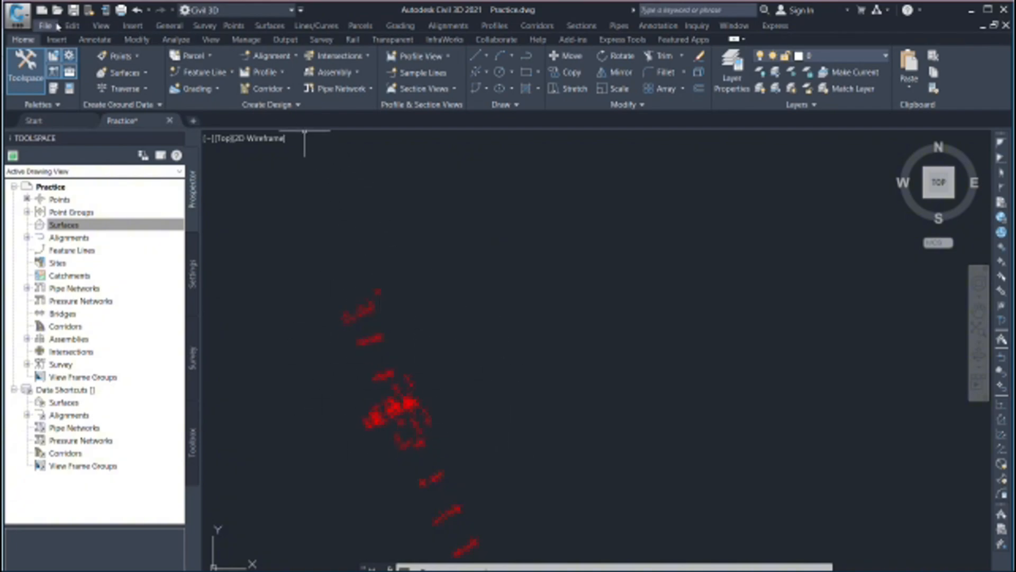
{"action": "left_click", "coordinate": [271, 26]}
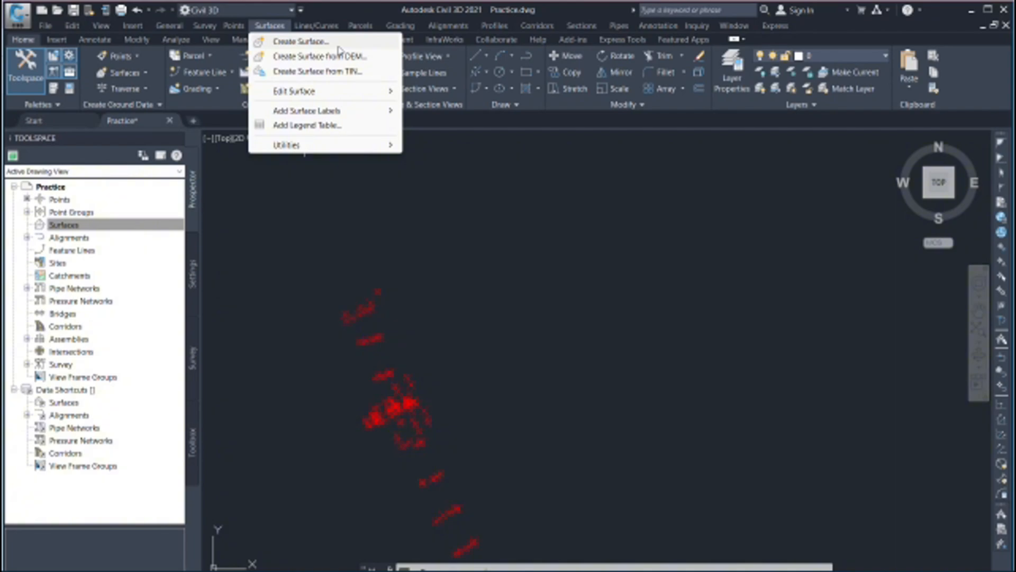
{"action": "left_click", "coordinate": [526, 411]}
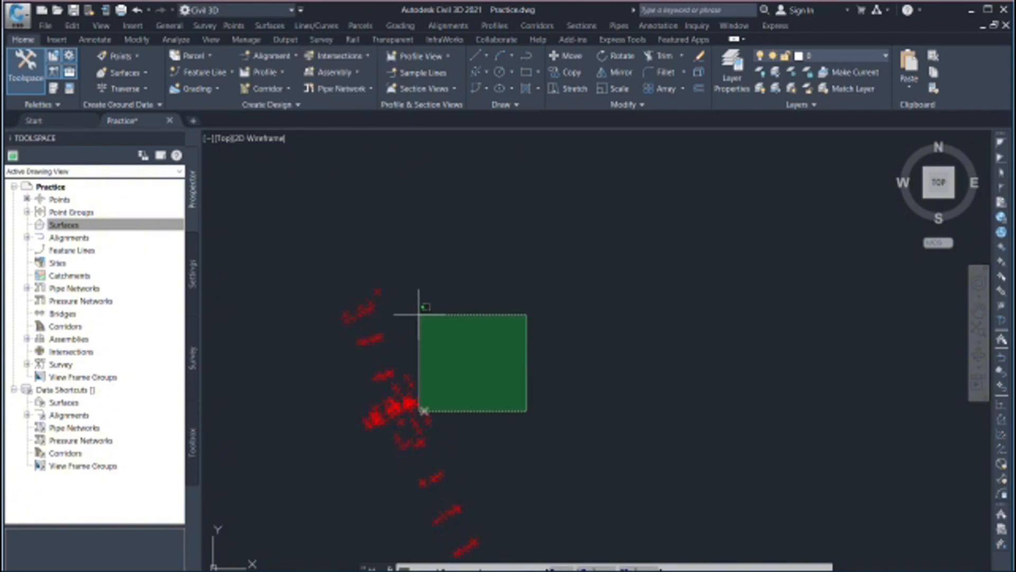
{"action": "left_click", "coordinate": [421, 316]}
{"action": "scroll", "coordinate": [431, 324], "scroll_direction": "down", "scroll_amount": 8}
{"action": "scroll", "coordinate": [447, 439], "scroll_direction": "up", "scroll_amount": 6}
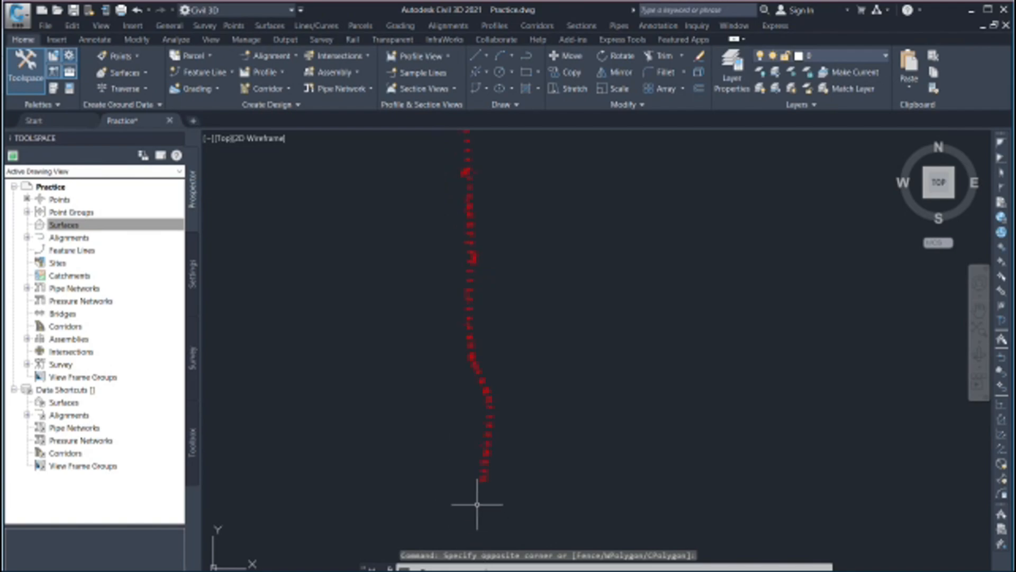
{"action": "scroll", "coordinate": [476, 498], "scroll_direction": "up", "scroll_amount": 5}
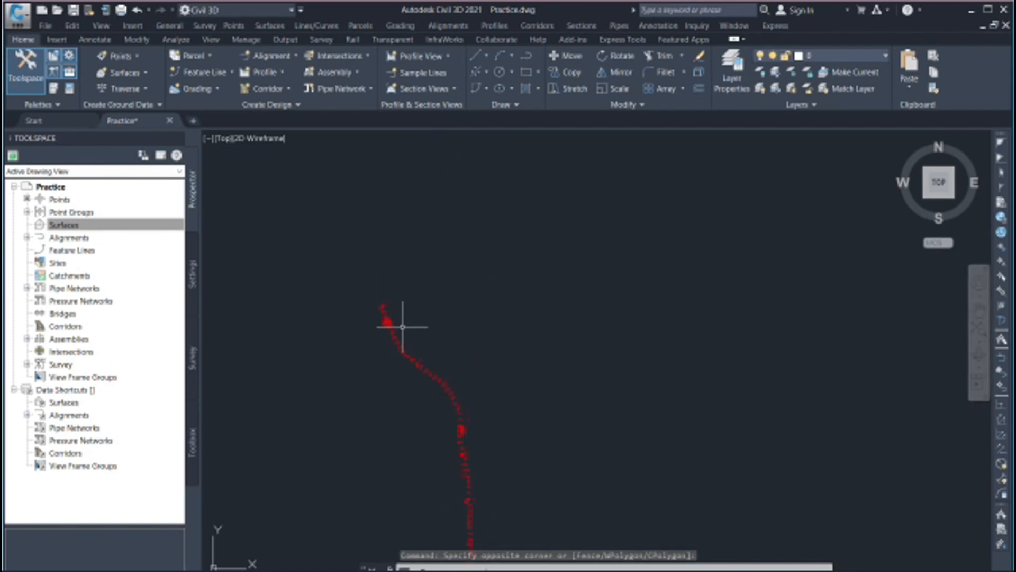
{"action": "scroll", "coordinate": [400, 318], "scroll_direction": "up", "scroll_amount": 3}
{"action": "left_click", "coordinate": [269, 26]}
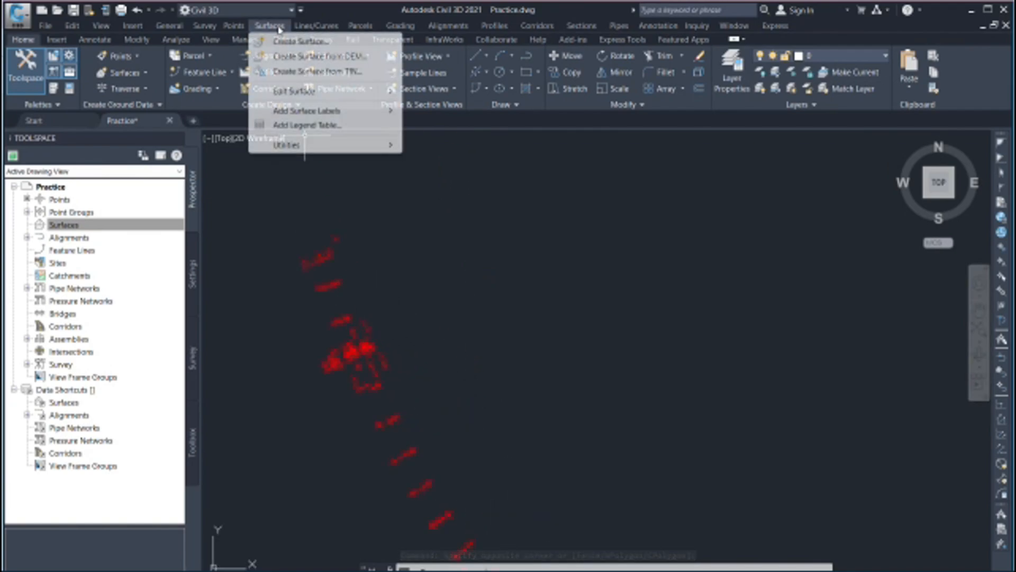
{"action": "left_click", "coordinate": [339, 42]}
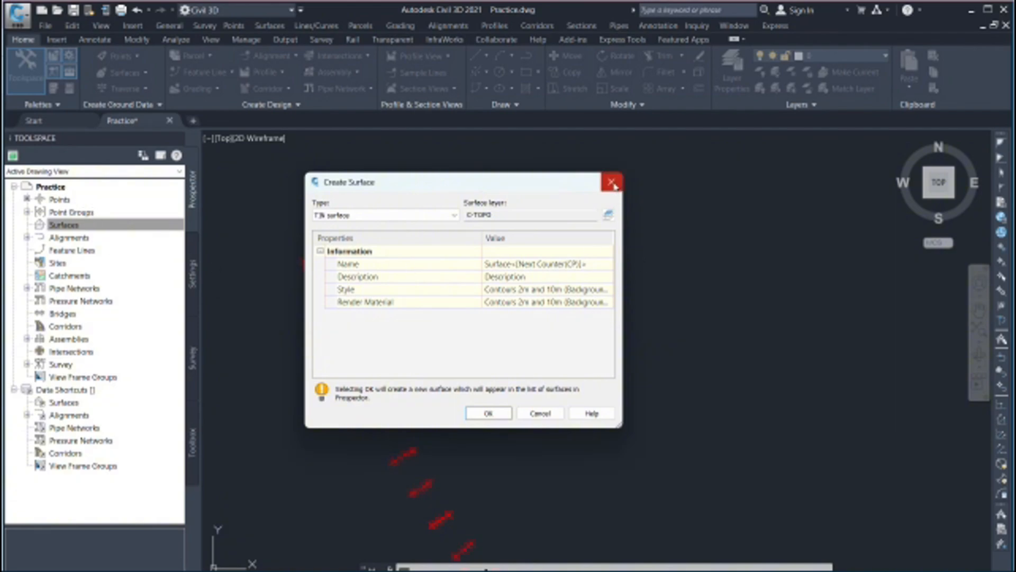
{"action": "left_click", "coordinate": [611, 182]}
- Create a TIN surface named "Surface Pratice", keeping the default description, contour style and render material
{"action": "left_click", "coordinate": [54, 226]}
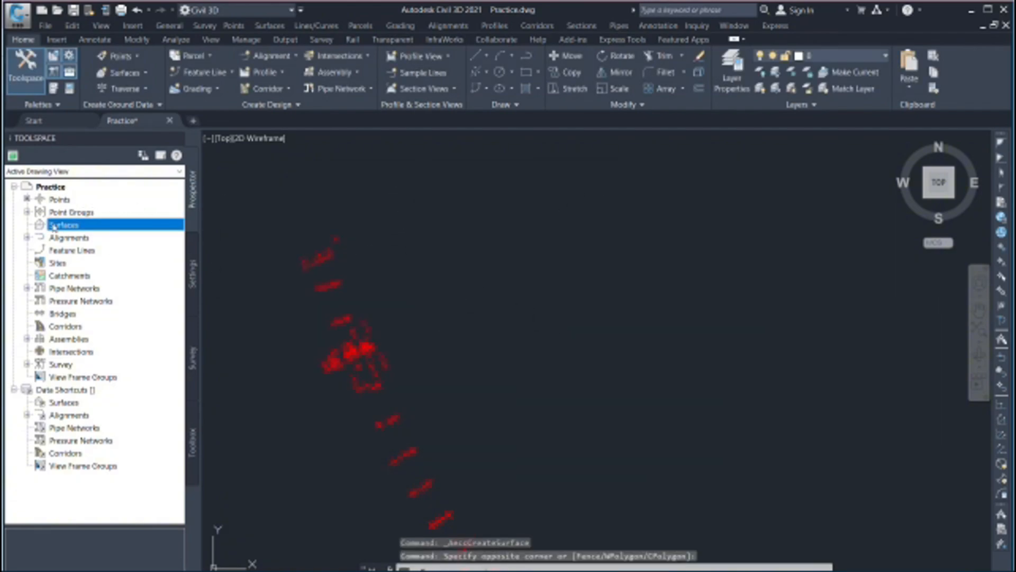
{"action": "right_click", "coordinate": [90, 231]}
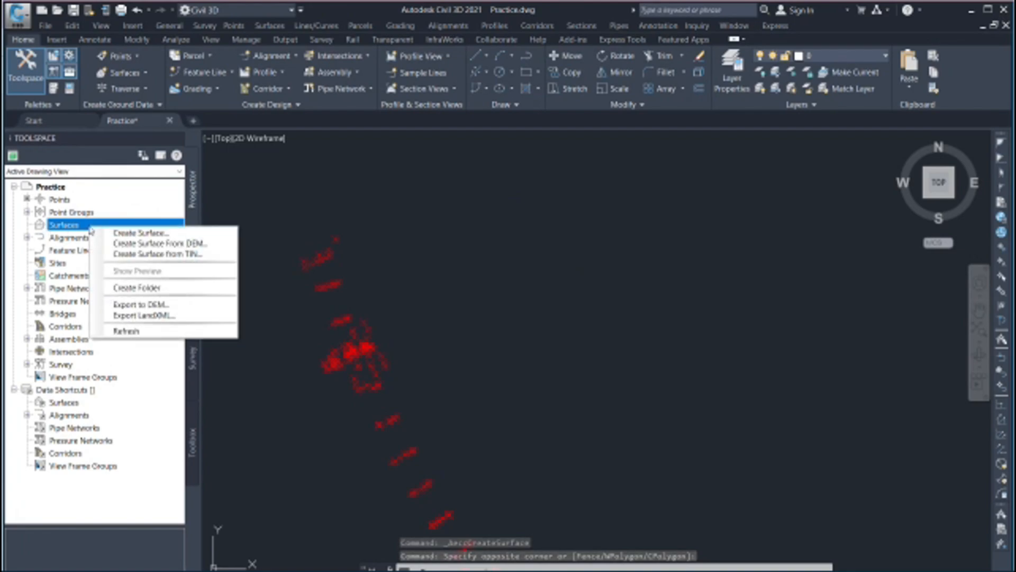
{"action": "left_click", "coordinate": [178, 234]}
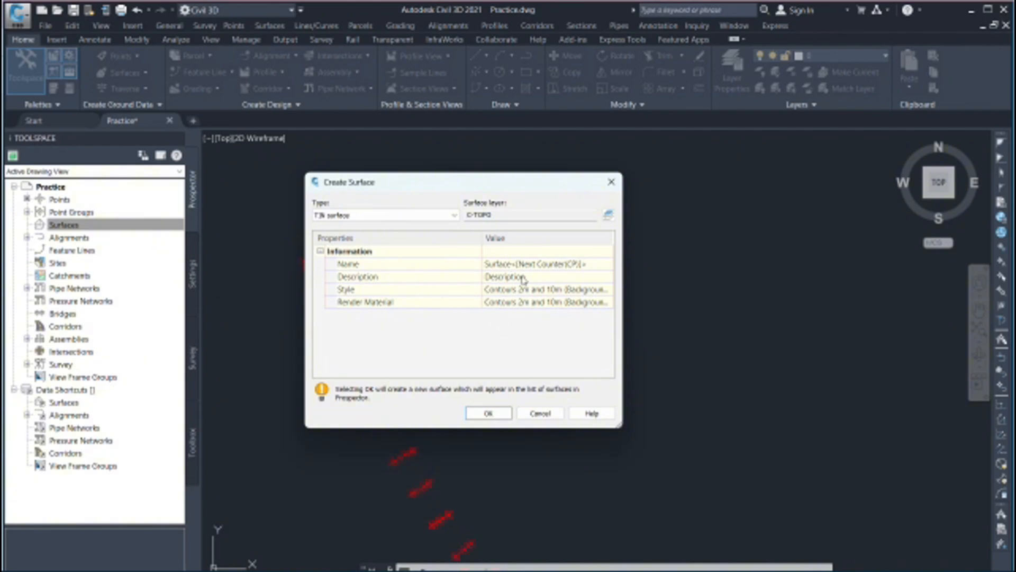
{"action": "left_click", "coordinate": [539, 264]}
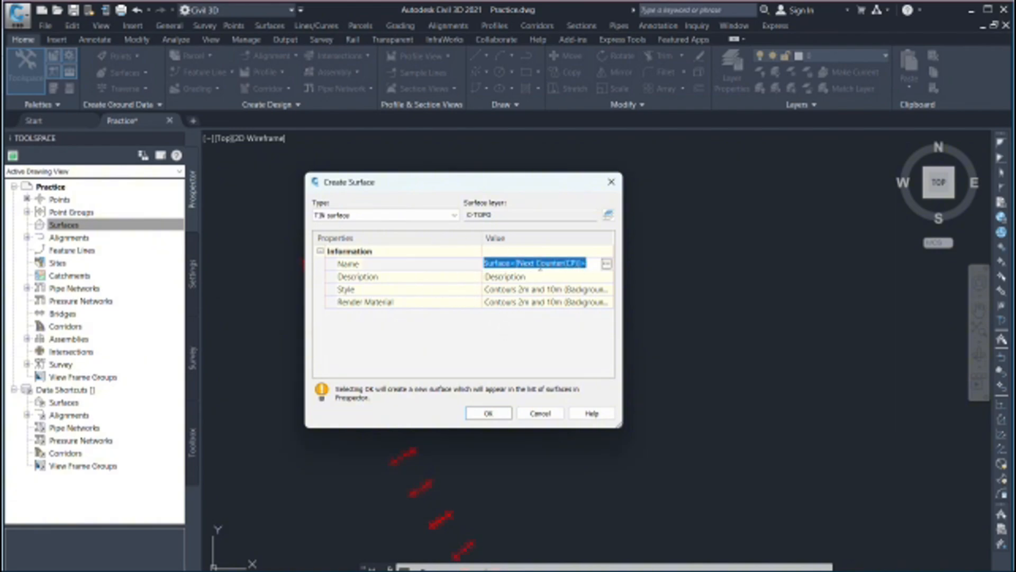
{"action": "type", "text": "Surface Pratice"}
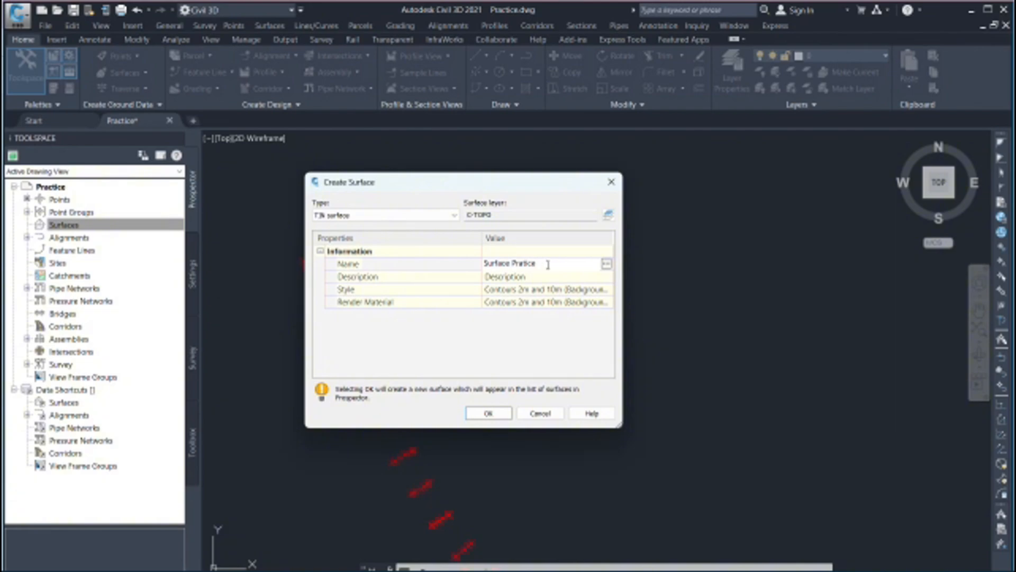
{"action": "key", "text": "Return"}
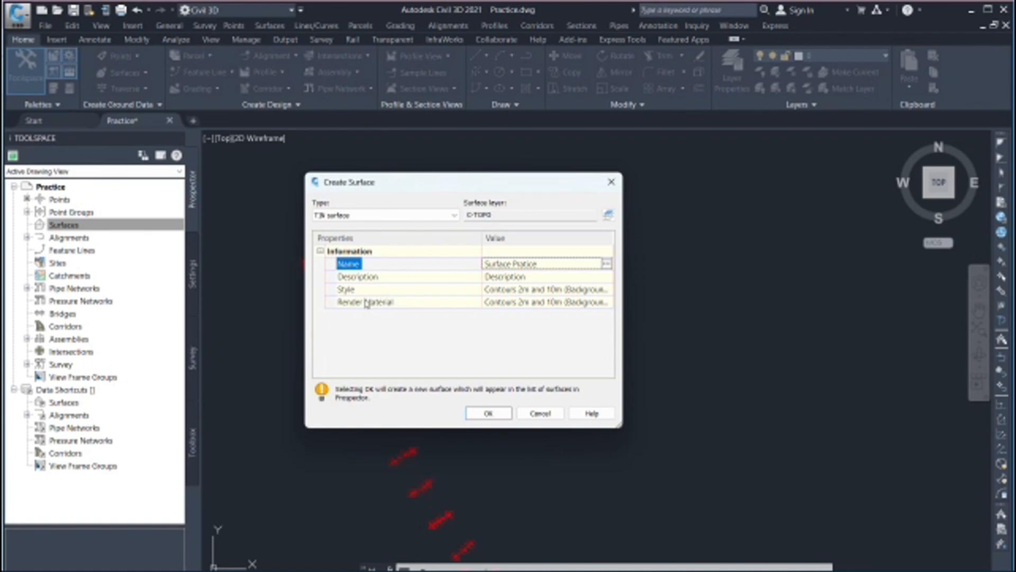
{"action": "left_click", "coordinate": [532, 277]}
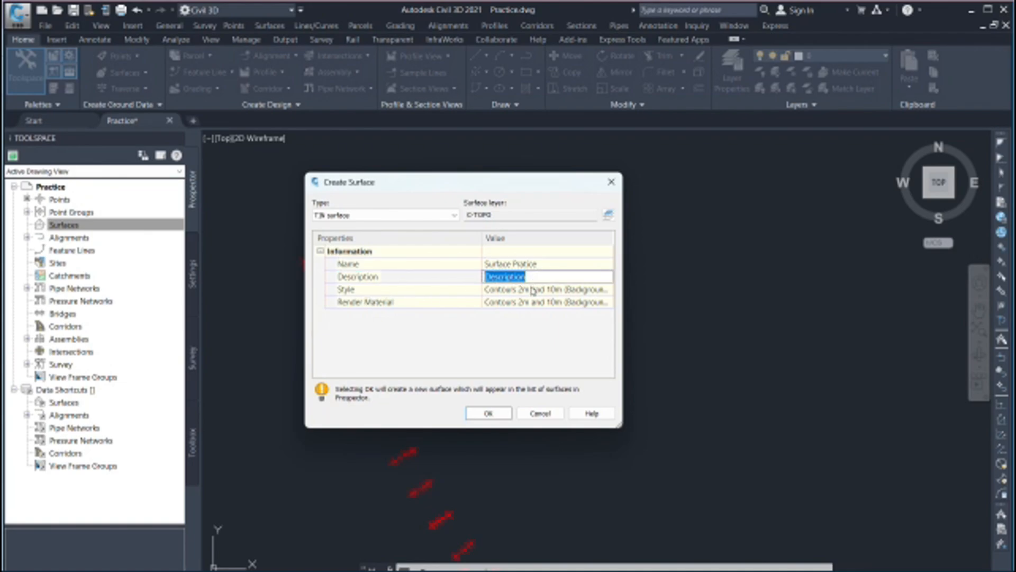
{"action": "key", "text": "Return"}
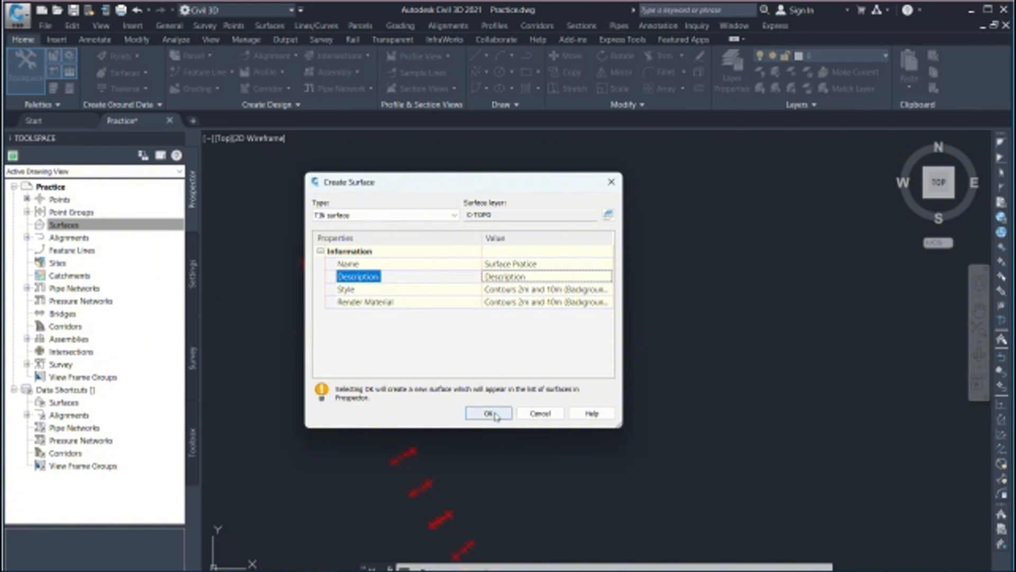
{"action": "left_click", "coordinate": [488, 413]}
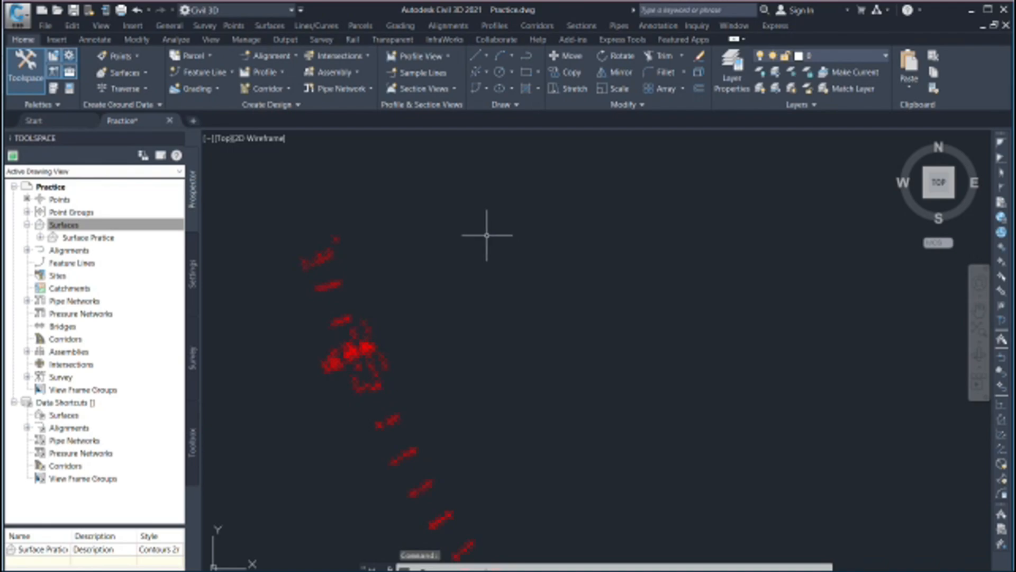
{"action": "scroll", "coordinate": [391, 215], "scroll_direction": "down", "scroll_amount": 2}
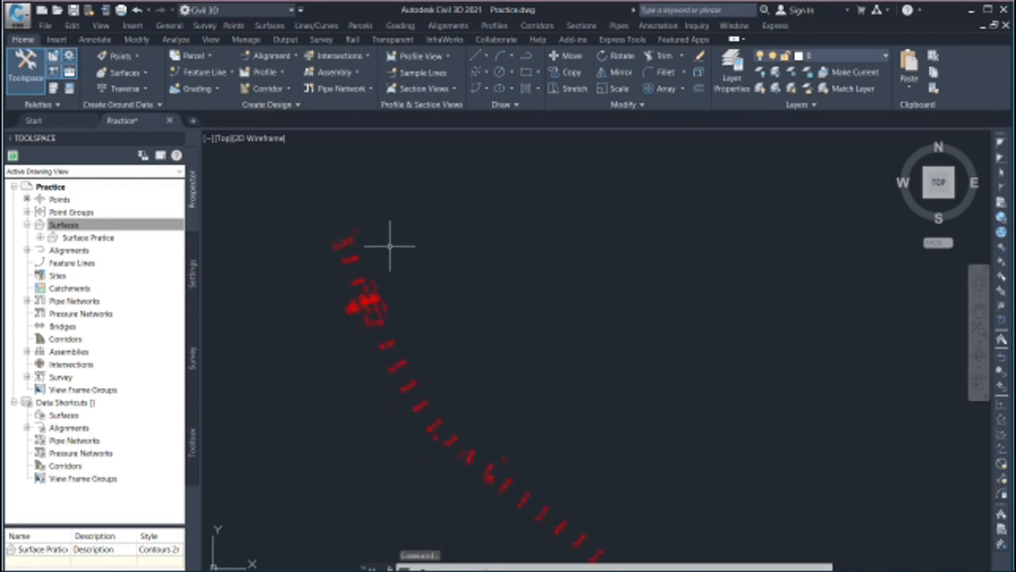
{"action": "scroll", "coordinate": [391, 246], "scroll_direction": "down", "scroll_amount": 4}
{"action": "scroll", "coordinate": [508, 447], "scroll_direction": "up", "scroll_amount": 5}
{"action": "scroll", "coordinate": [551, 501], "scroll_direction": "down", "scroll_amount": 5}
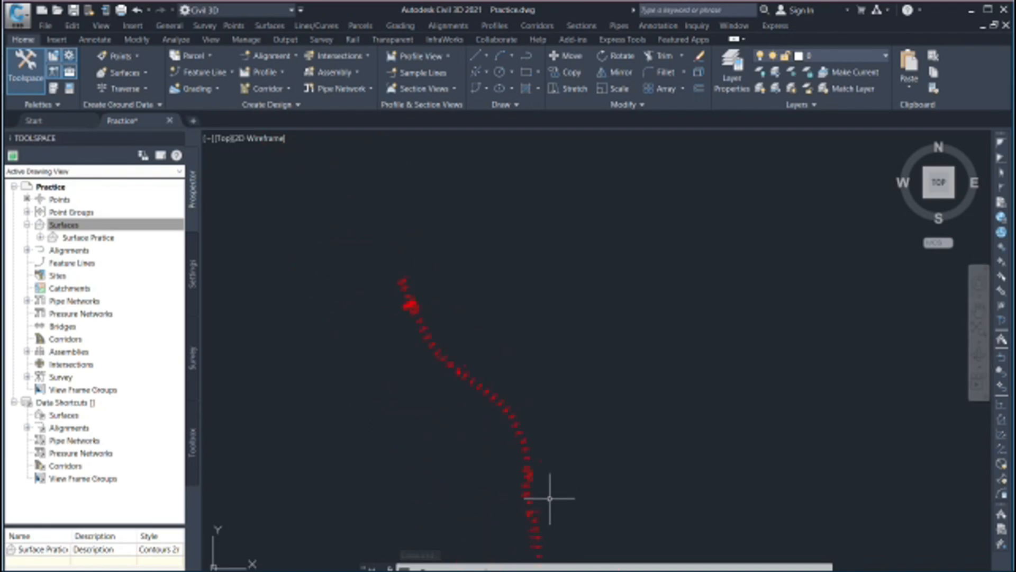
{"action": "scroll", "coordinate": [444, 334], "scroll_direction": "up", "scroll_amount": 5}
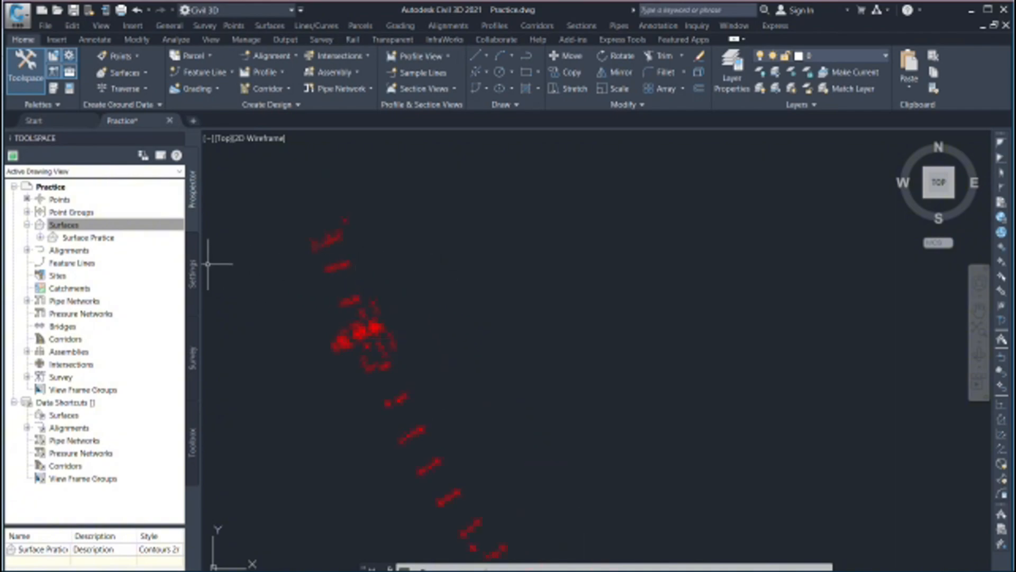
{"action": "left_click", "coordinate": [64, 227]}
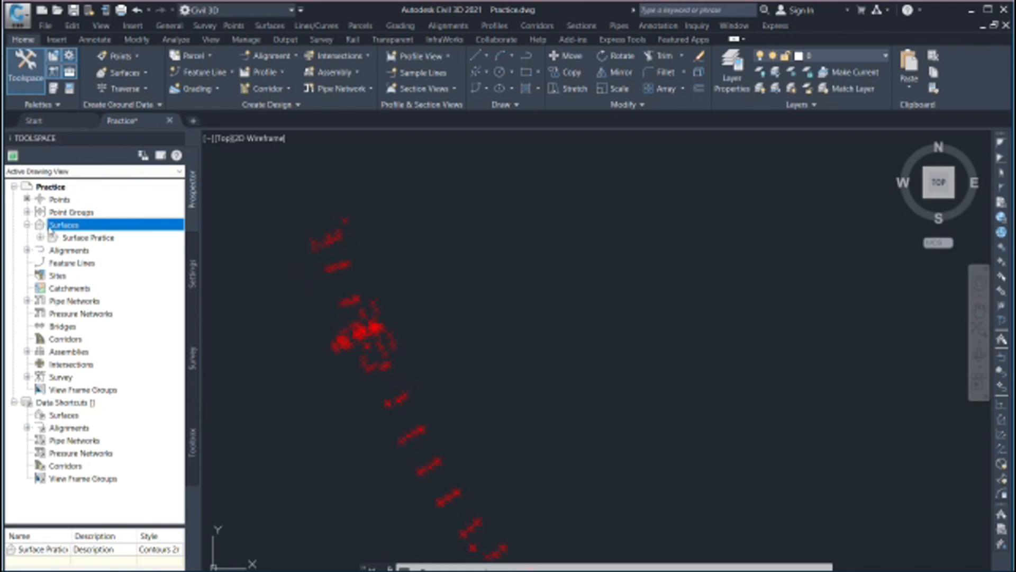
{"action": "left_click", "coordinate": [28, 225]}
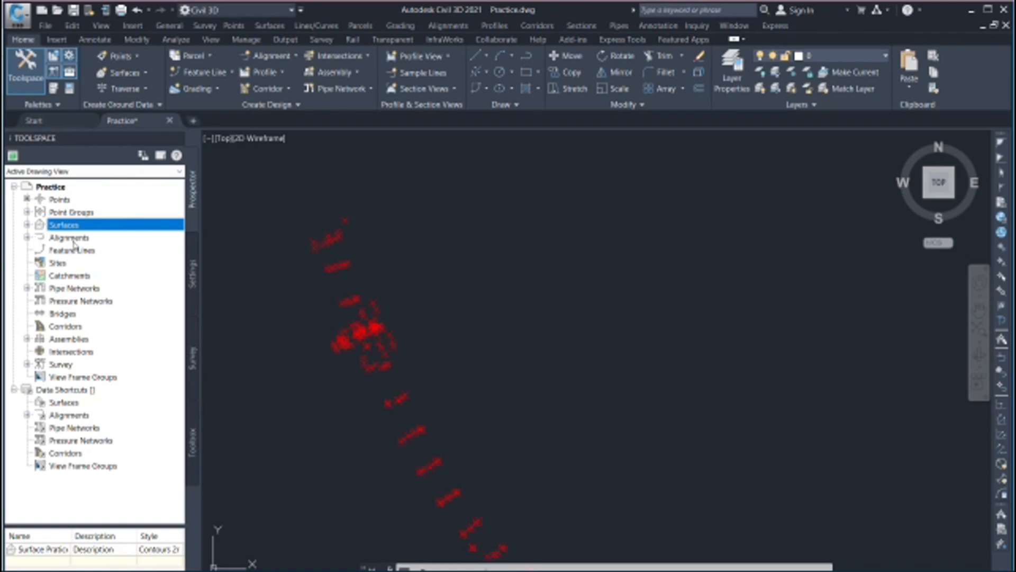
{"action": "left_click", "coordinate": [28, 225]}
{"action": "left_click", "coordinate": [28, 225]}
{"action": "left_click", "coordinate": [27, 225]}
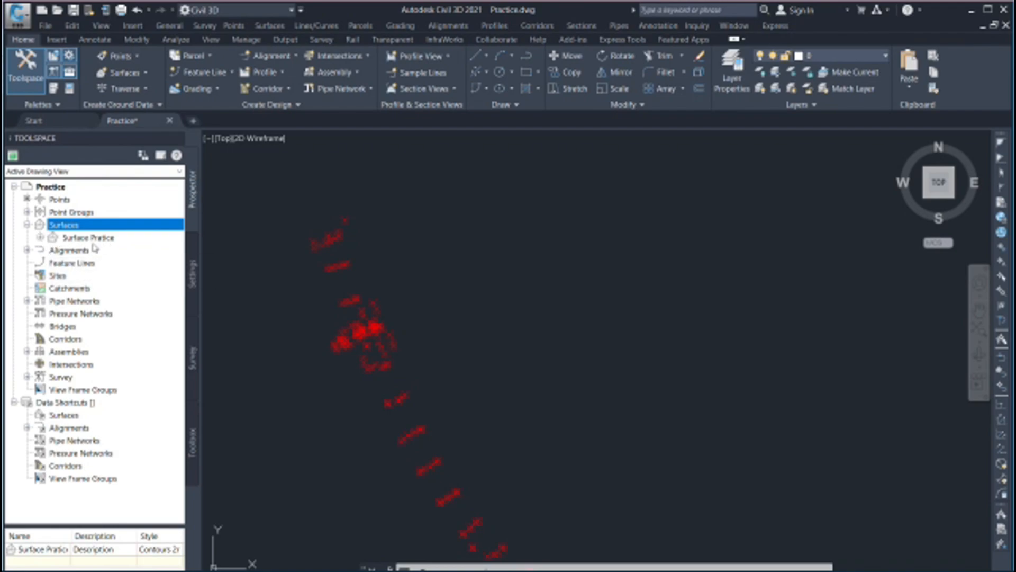
- Add the _All Points point group to the definition of the surface Surface Pratice
{"action": "left_click", "coordinate": [41, 238]}
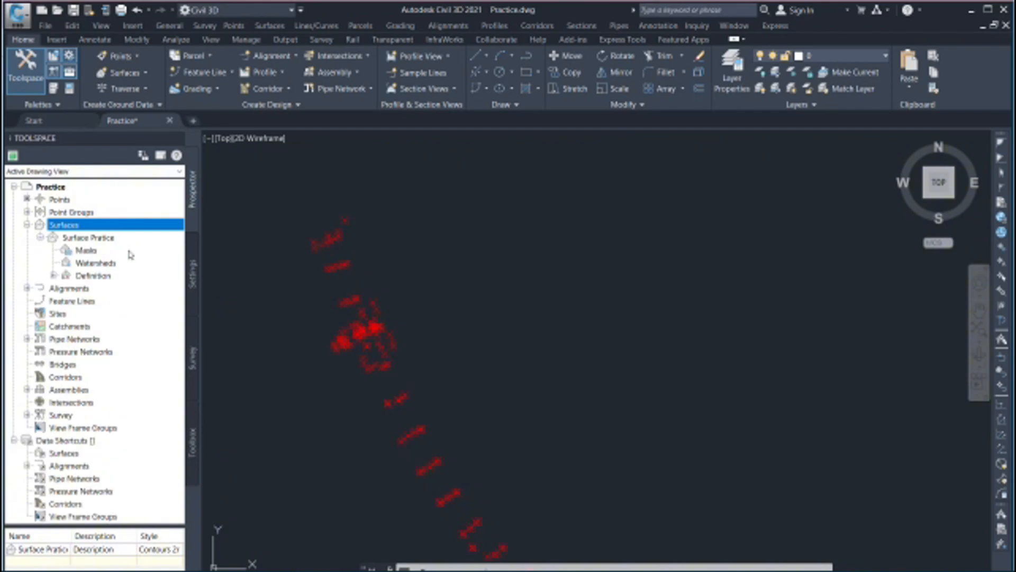
{"action": "left_click", "coordinate": [54, 276]}
{"action": "scroll", "coordinate": [109, 265], "scroll_direction": "down", "scroll_amount": 2}
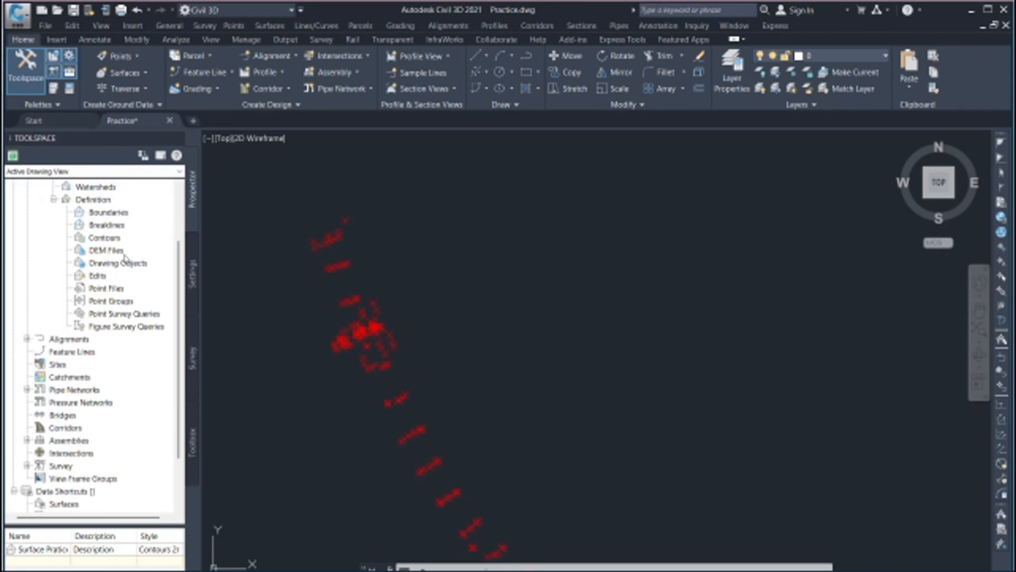
{"action": "scroll", "coordinate": [123, 257], "scroll_direction": "up", "scroll_amount": 1}
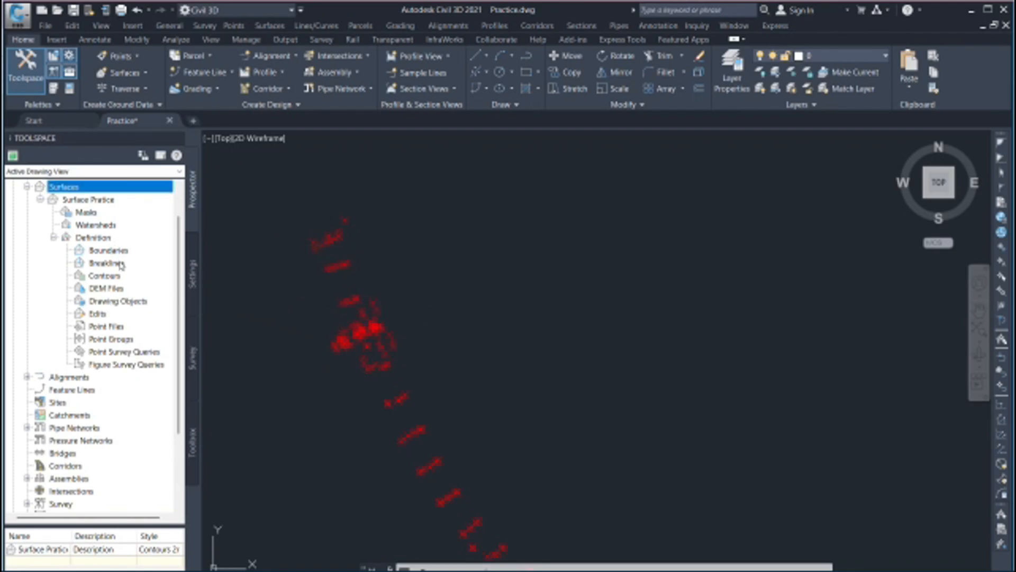
{"action": "left_click", "coordinate": [111, 339]}
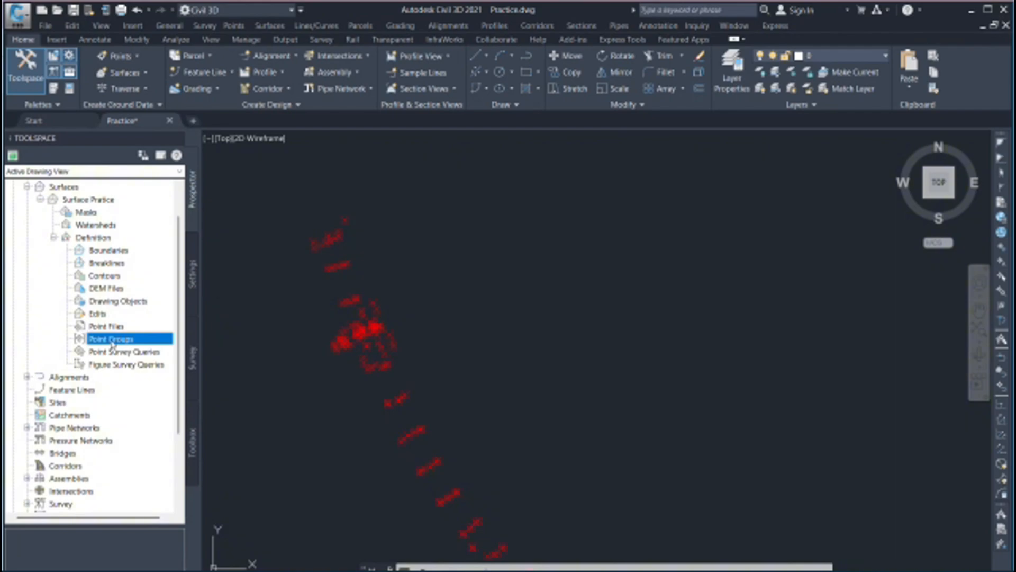
{"action": "right_click", "coordinate": [112, 344]}
{"action": "left_click", "coordinate": [138, 347]}
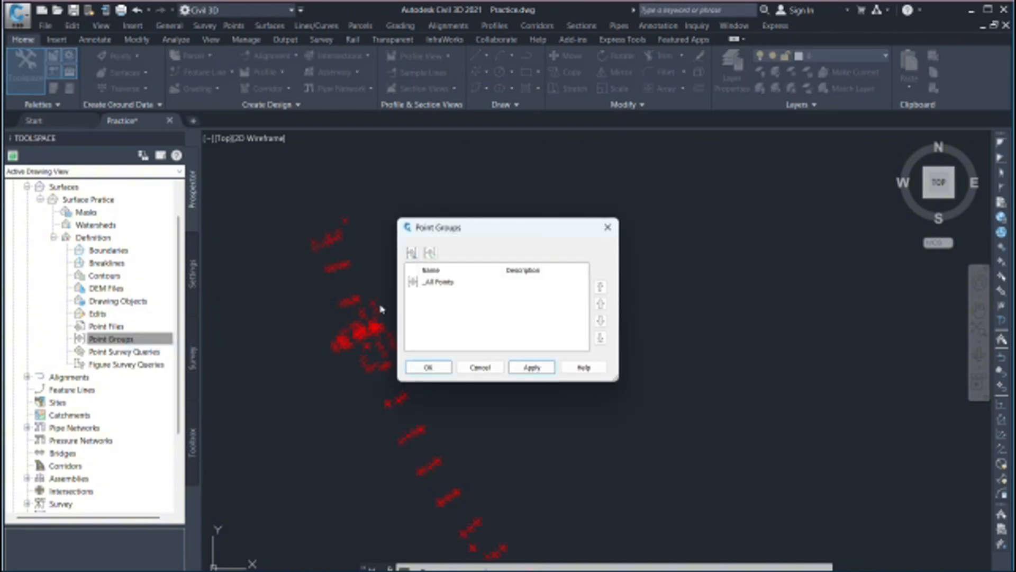
{"action": "left_click_drag", "start_coordinate": [521, 228], "coordinate": [660, 213]}
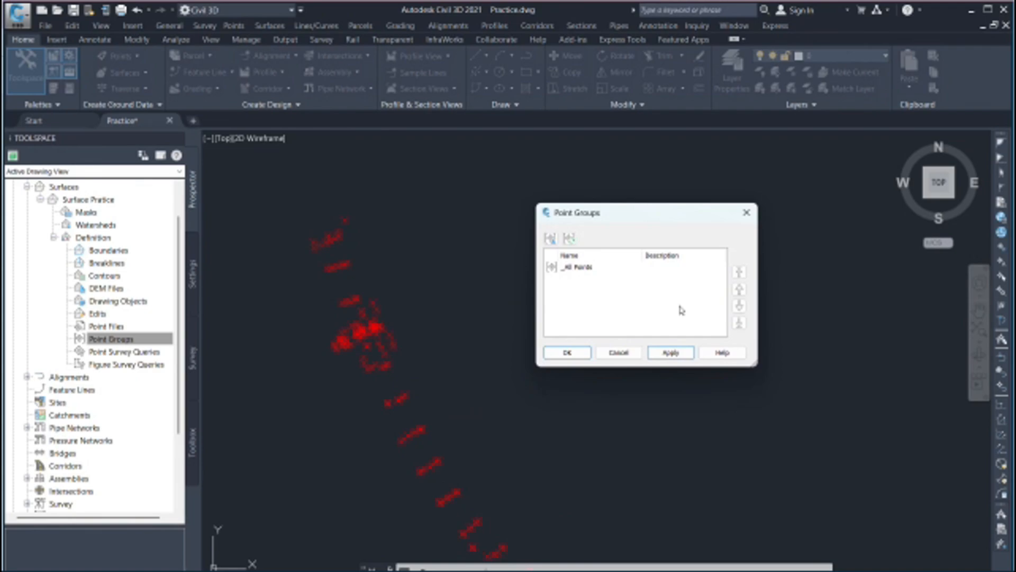
{"action": "left_click", "coordinate": [582, 267]}
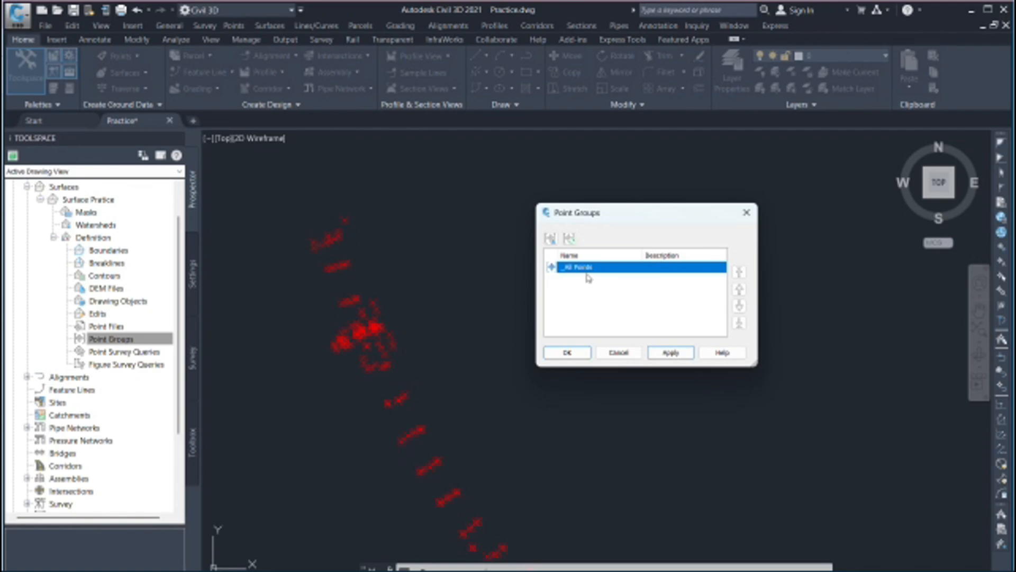
{"action": "left_click", "coordinate": [567, 351]}
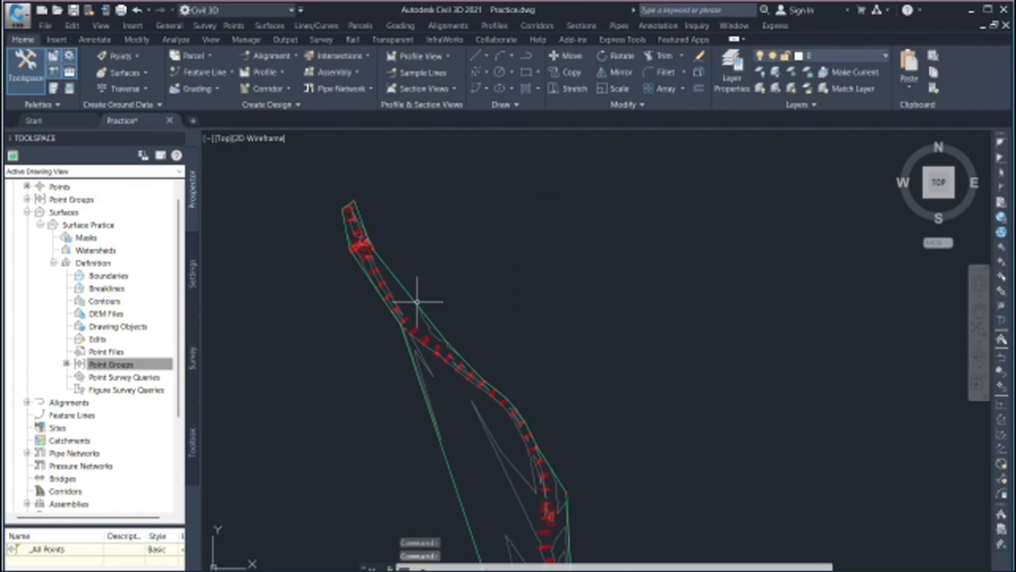
- Examine the boundary and contours of the new surface against the survey points along the route
{"action": "scroll", "coordinate": [464, 408], "scroll_direction": "up", "scroll_amount": 6}
{"action": "scroll", "coordinate": [444, 258], "scroll_direction": "down", "scroll_amount": 8}
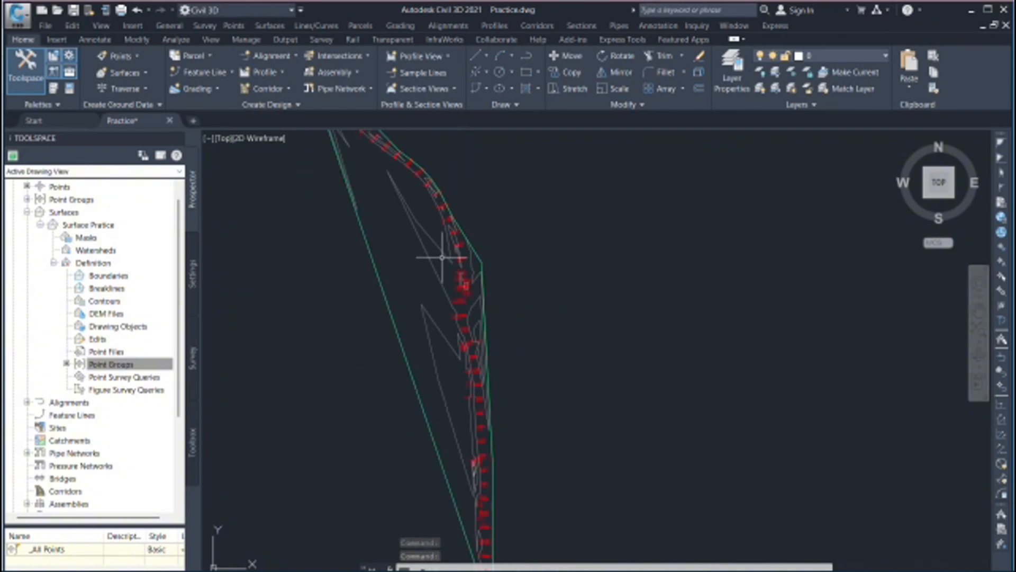
{"action": "scroll", "coordinate": [455, 265], "scroll_direction": "up", "scroll_amount": 5}
{"action": "scroll", "coordinate": [479, 386], "scroll_direction": "down", "scroll_amount": 3}
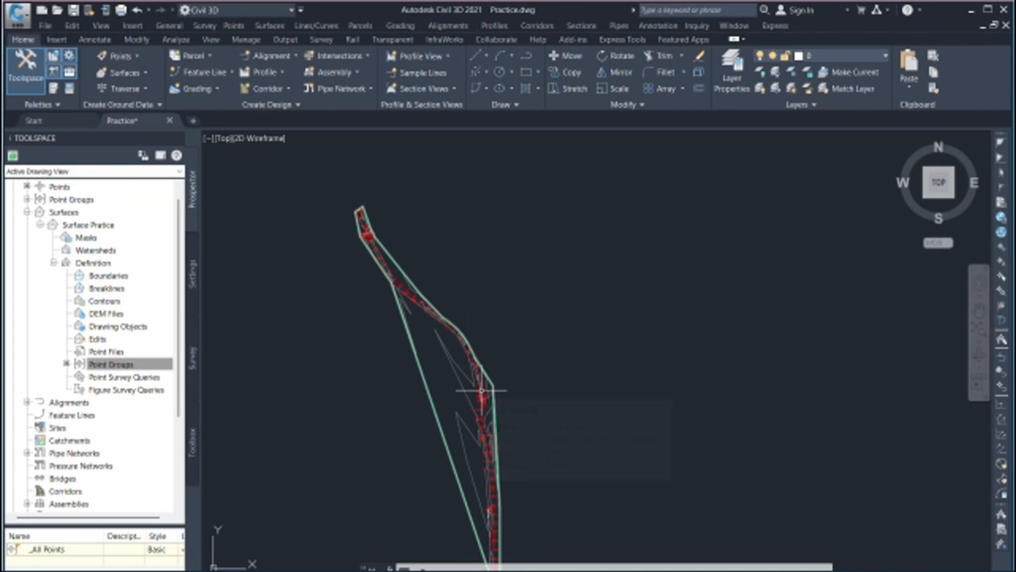
{"action": "mouse_move", "coordinate": [482, 391]}
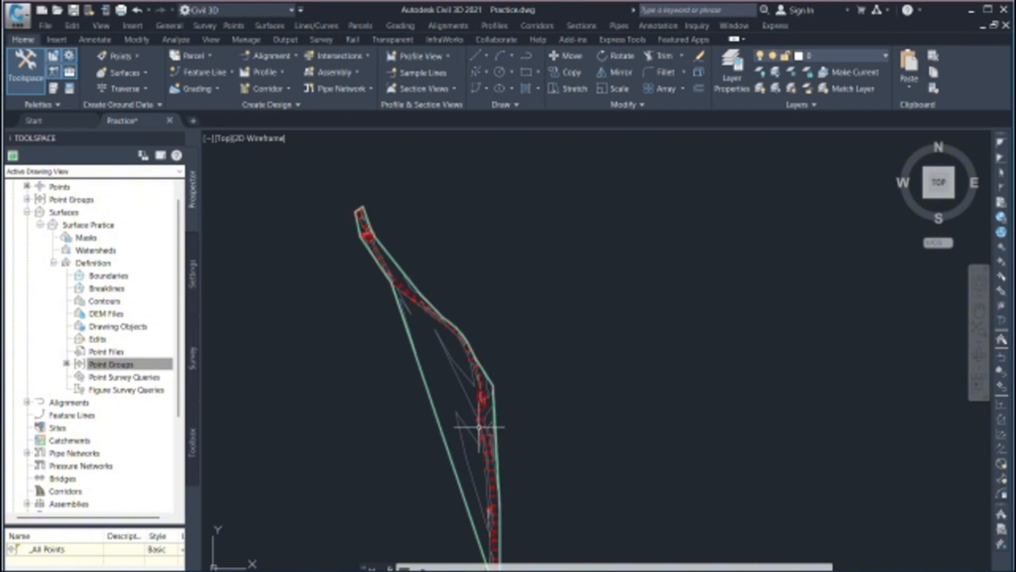
{"action": "scroll", "coordinate": [479, 424], "scroll_direction": "down", "scroll_amount": 4}
{"action": "scroll", "coordinate": [483, 396], "scroll_direction": "up", "scroll_amount": 8}
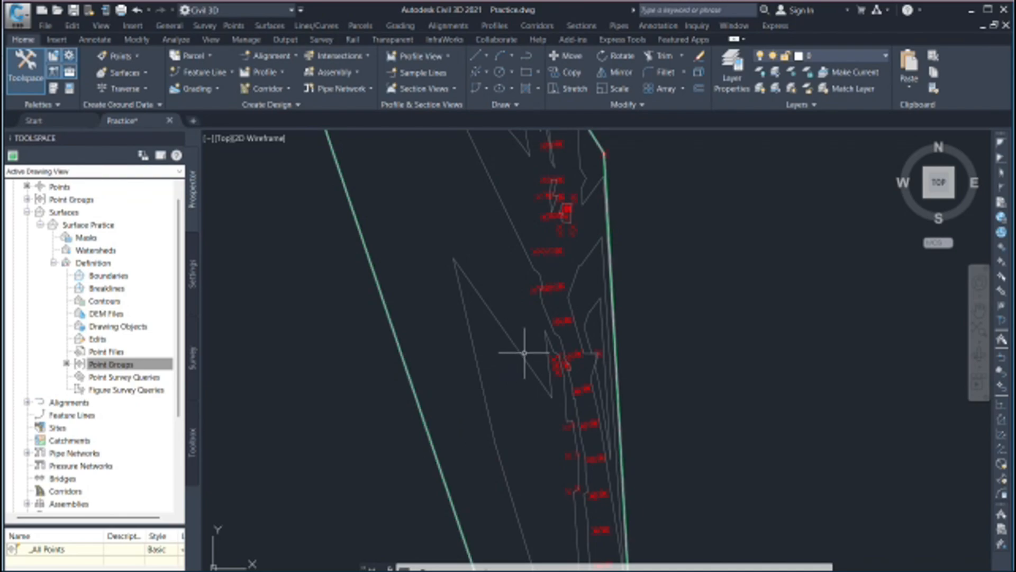
- Examine how the surface's contour lines and outer border run beyond the survey points around the route's upper bend
{"action": "scroll", "coordinate": [524, 352], "scroll_direction": "down", "scroll_amount": 4}
{"action": "scroll", "coordinate": [490, 340], "scroll_direction": "up", "scroll_amount": 5}
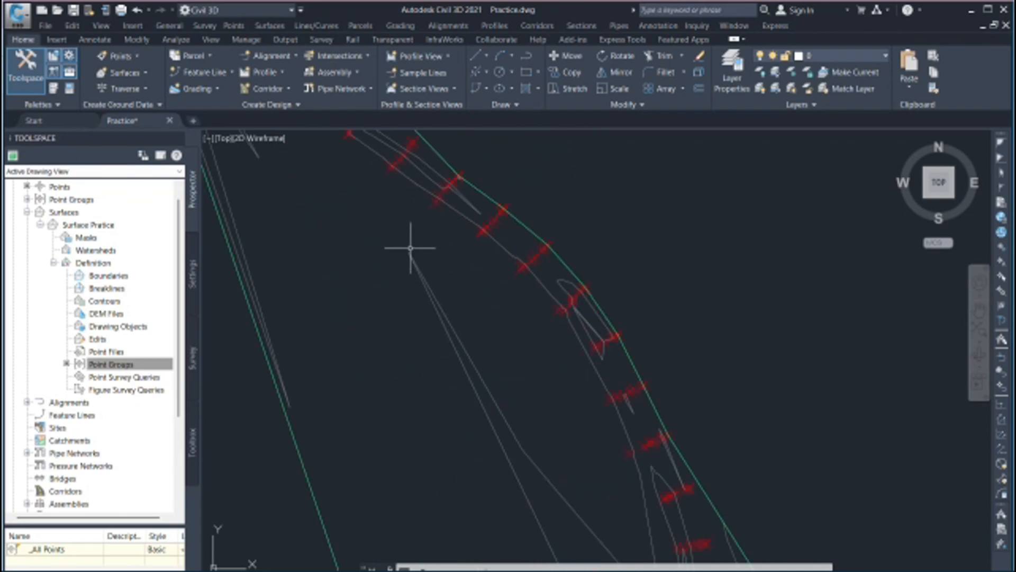
{"action": "scroll", "coordinate": [413, 251], "scroll_direction": "down", "scroll_amount": 1}
{"action": "scroll", "coordinate": [416, 254], "scroll_direction": "up", "scroll_amount": 4}
{"action": "scroll", "coordinate": [460, 295], "scroll_direction": "down", "scroll_amount": 6}
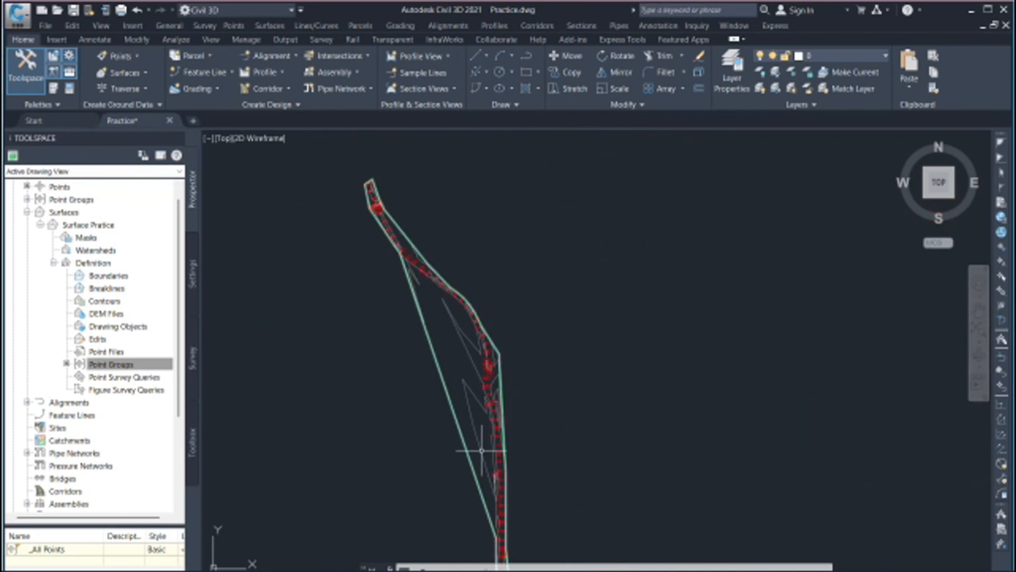
{"action": "scroll", "coordinate": [490, 413], "scroll_direction": "up", "scroll_amount": 4}
{"action": "scroll", "coordinate": [370, 371], "scroll_direction": "down", "scroll_amount": 4}
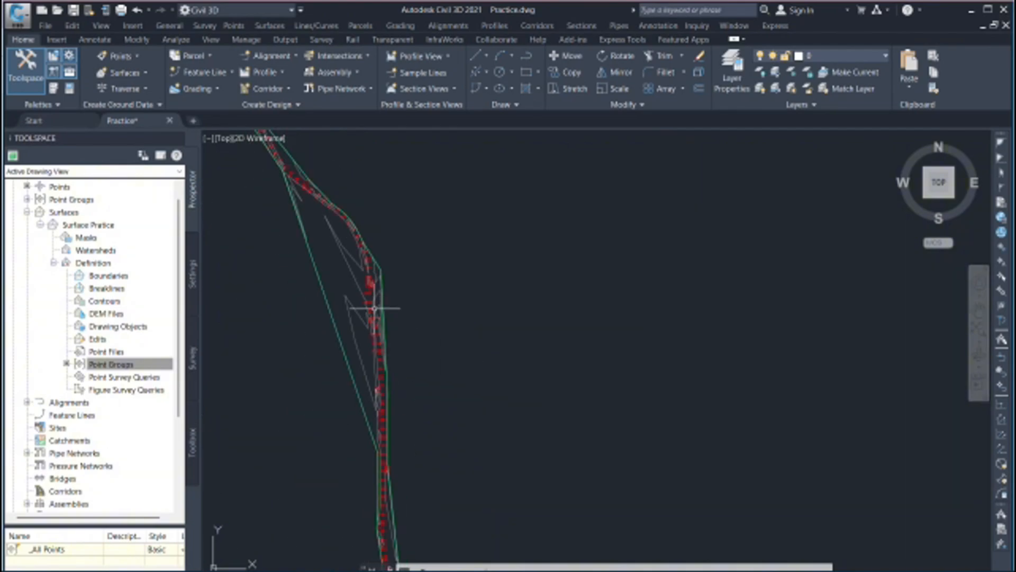
{"action": "scroll", "coordinate": [374, 308], "scroll_direction": "down", "scroll_amount": 2}
{"action": "scroll", "coordinate": [397, 483], "scroll_direction": "up", "scroll_amount": 4}
{"action": "scroll", "coordinate": [416, 350], "scroll_direction": "down", "scroll_amount": 3}
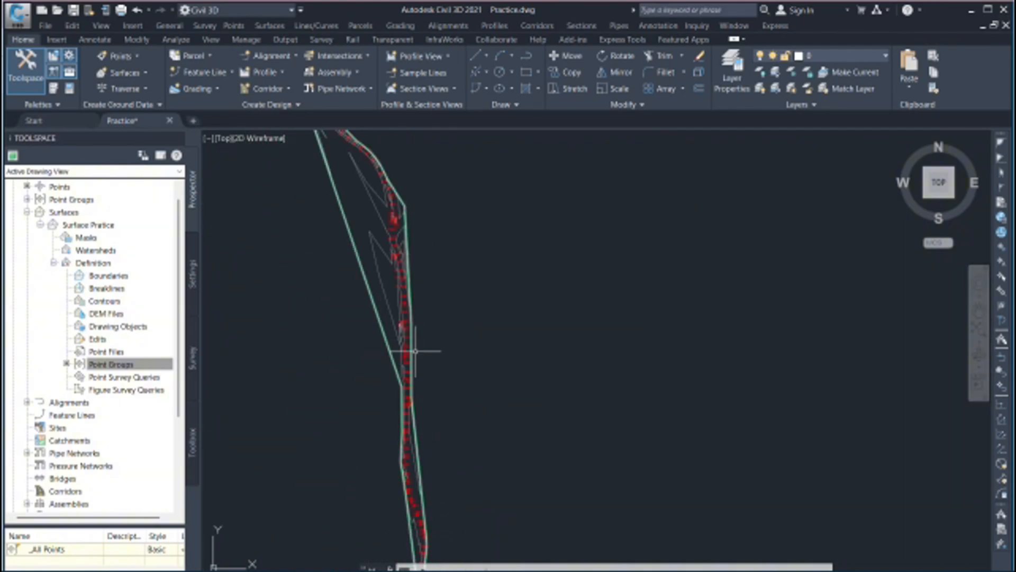
{"action": "scroll", "coordinate": [402, 318], "scroll_direction": "down", "scroll_amount": 1}
{"action": "scroll", "coordinate": [374, 249], "scroll_direction": "up", "scroll_amount": 3}
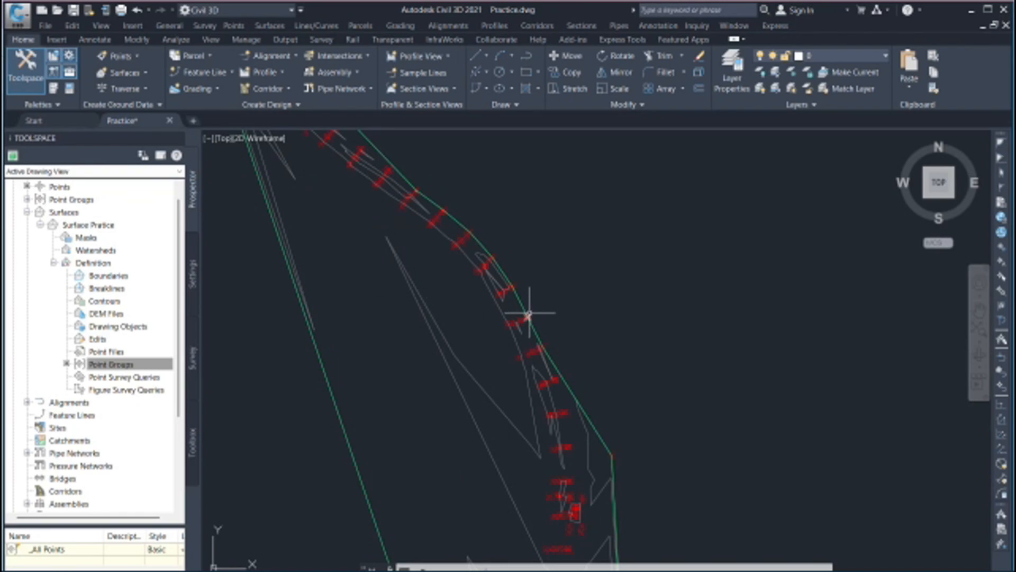
{"action": "scroll", "coordinate": [370, 294], "scroll_direction": "down", "scroll_amount": 4}
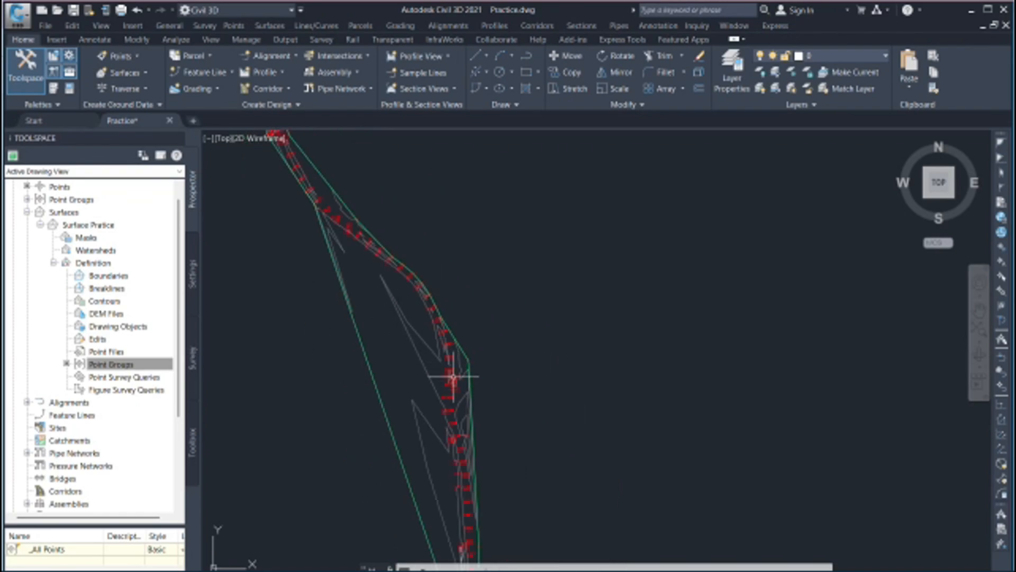
{"action": "scroll", "coordinate": [414, 347], "scroll_direction": "up", "scroll_amount": 3}
{"action": "scroll", "coordinate": [497, 453], "scroll_direction": "down", "scroll_amount": 5}
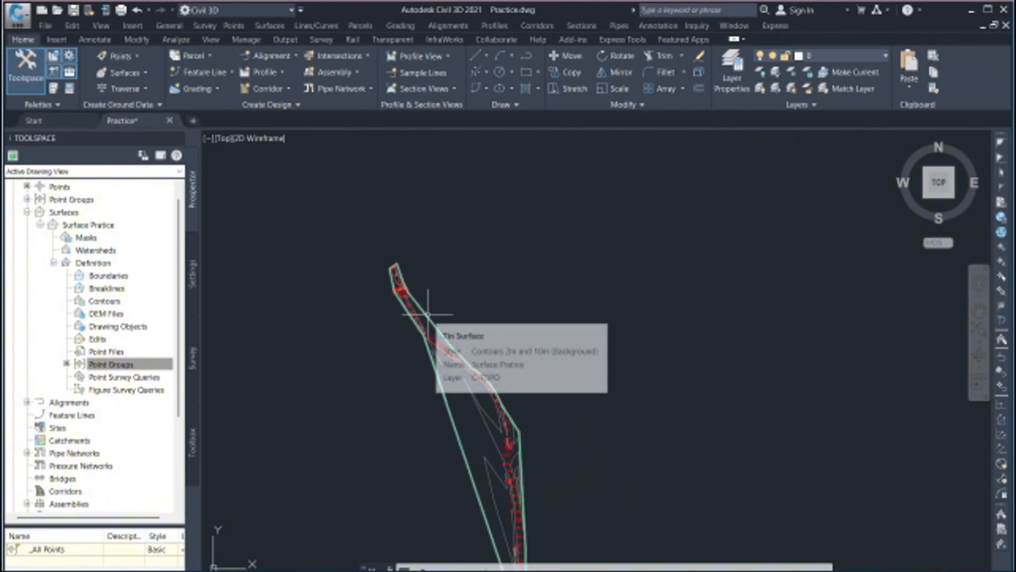
- Open the surface properties of Surface Pratice and review the available surface styles
{"action": "left_click", "coordinate": [428, 314]}
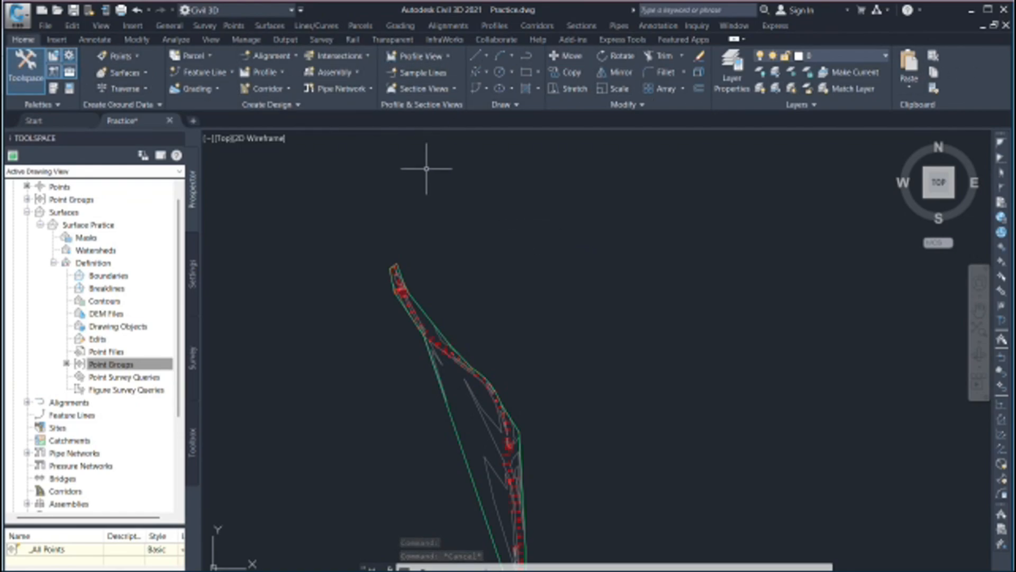
{"action": "left_click", "coordinate": [431, 319]}
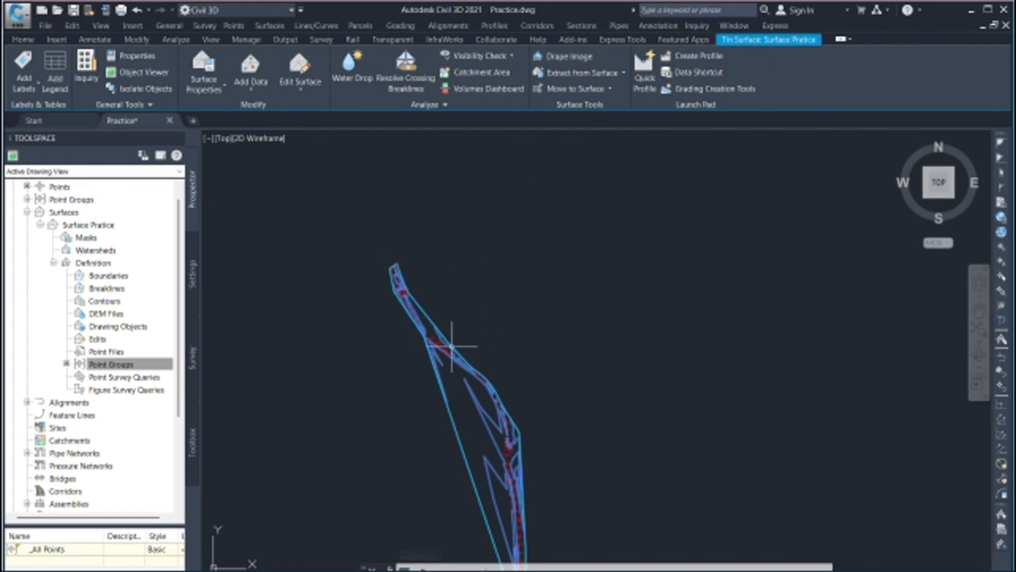
{"action": "left_click", "coordinate": [225, 90]}
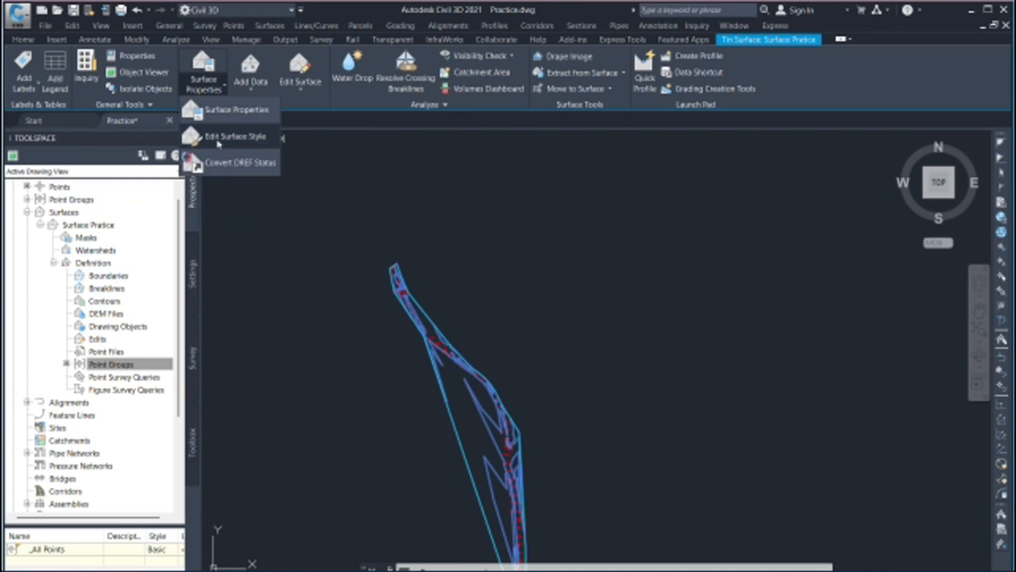
{"action": "left_click", "coordinate": [243, 111]}
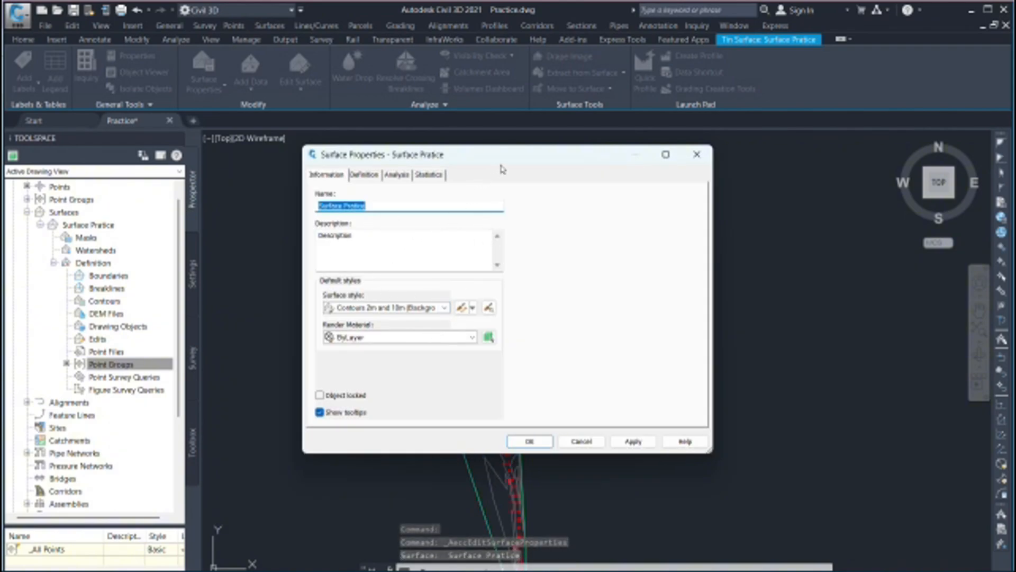
{"action": "left_click_drag", "start_coordinate": [509, 164], "coordinate": [708, 198]}
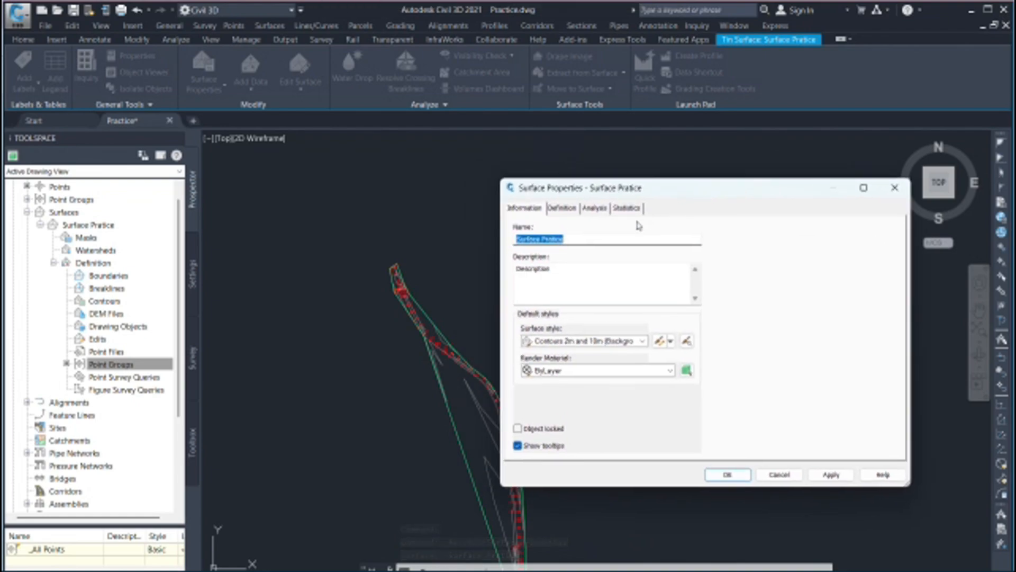
{"action": "left_click", "coordinate": [597, 242]}
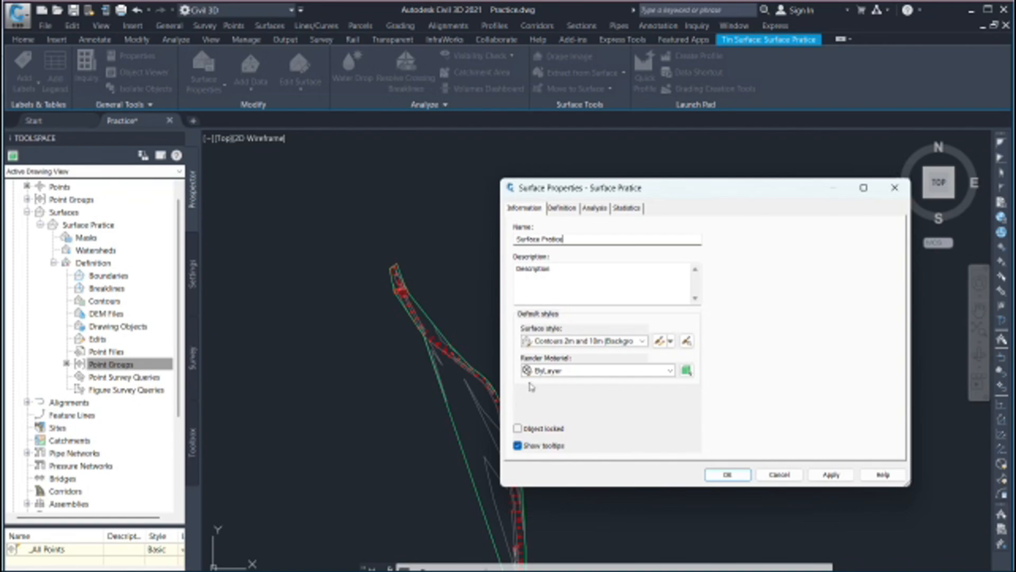
{"action": "left_click", "coordinate": [643, 342]}
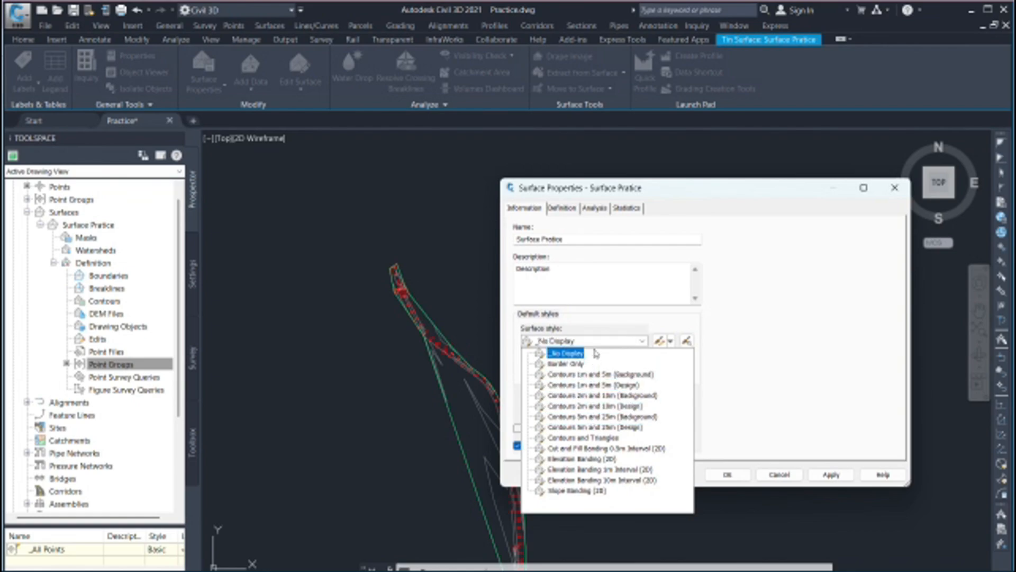
{"action": "left_click", "coordinate": [625, 342]}
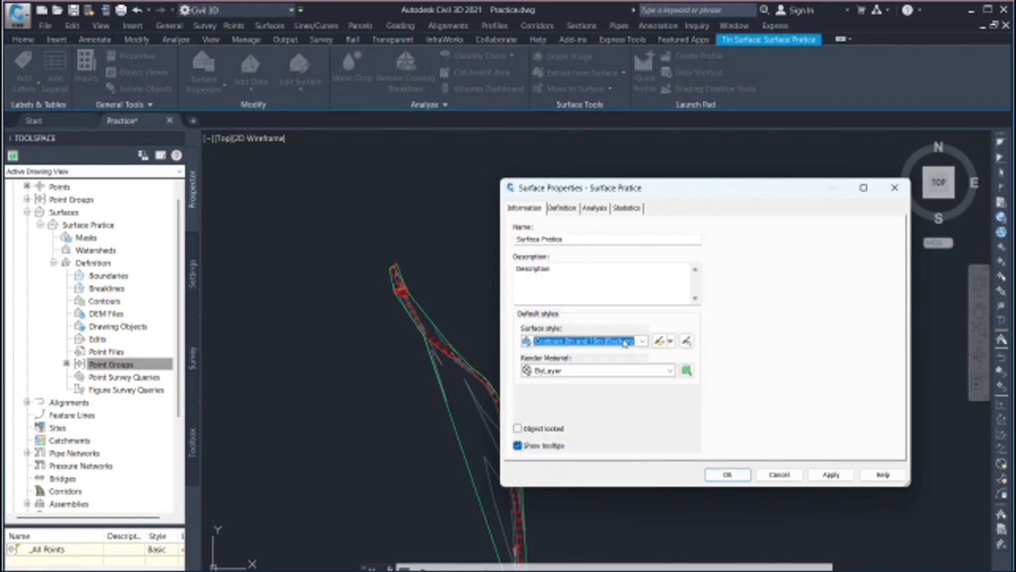
- Create a new surface style for the surface and name it "Practice Style"
{"action": "left_click", "coordinate": [672, 342]}
{"action": "left_click", "coordinate": [702, 358]}
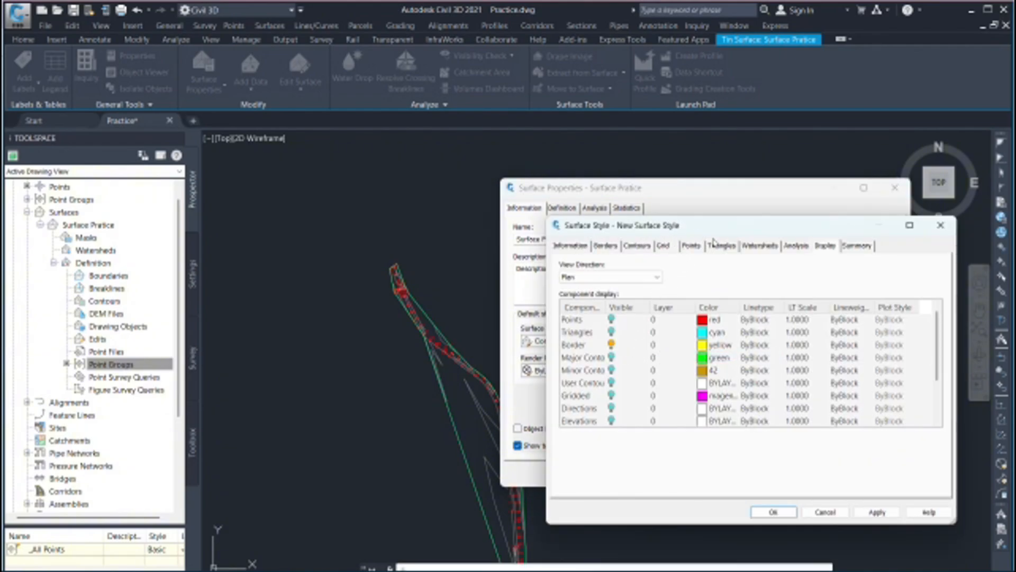
{"action": "left_click_drag", "start_coordinate": [739, 232], "coordinate": [660, 254]}
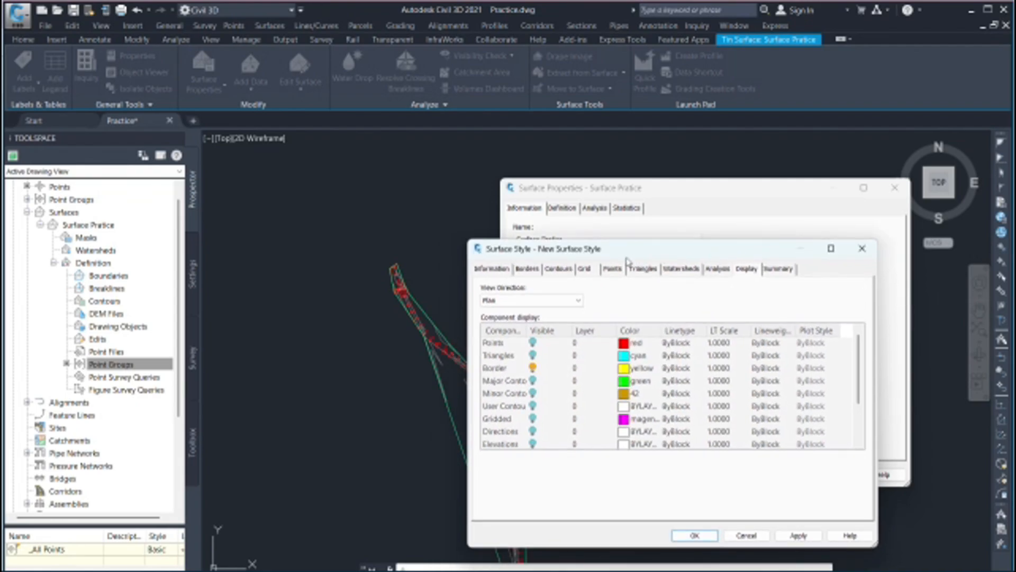
{"action": "left_click", "coordinate": [492, 269]}
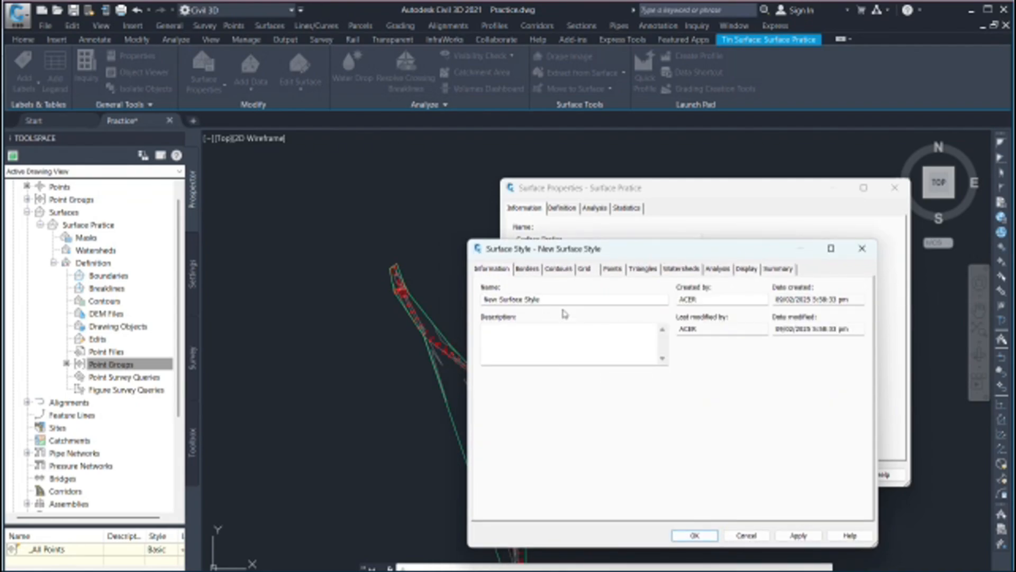
{"action": "left_click_drag", "start_coordinate": [561, 299], "coordinate": [339, 304]}
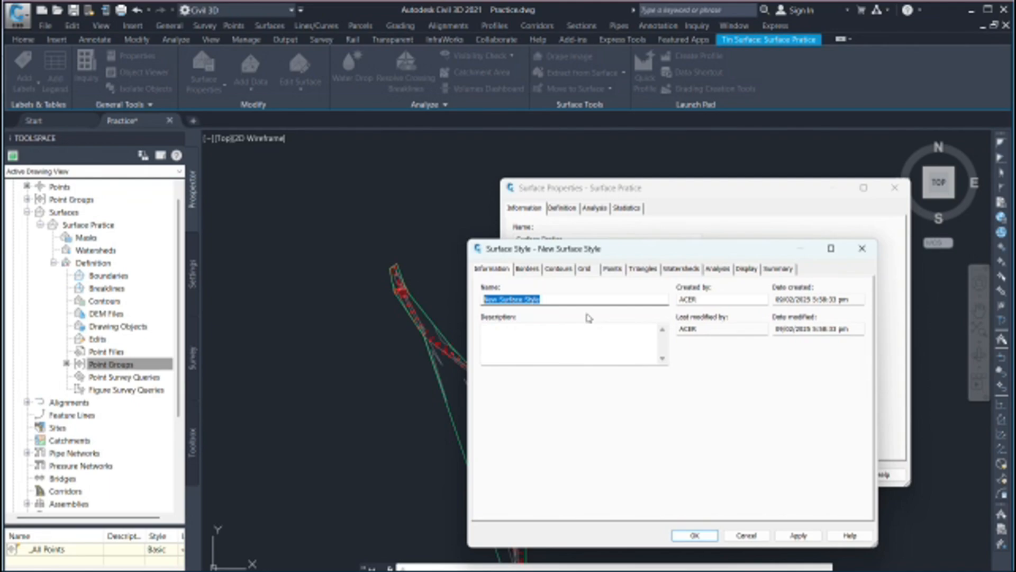
{"action": "type", "text": "Practi"}
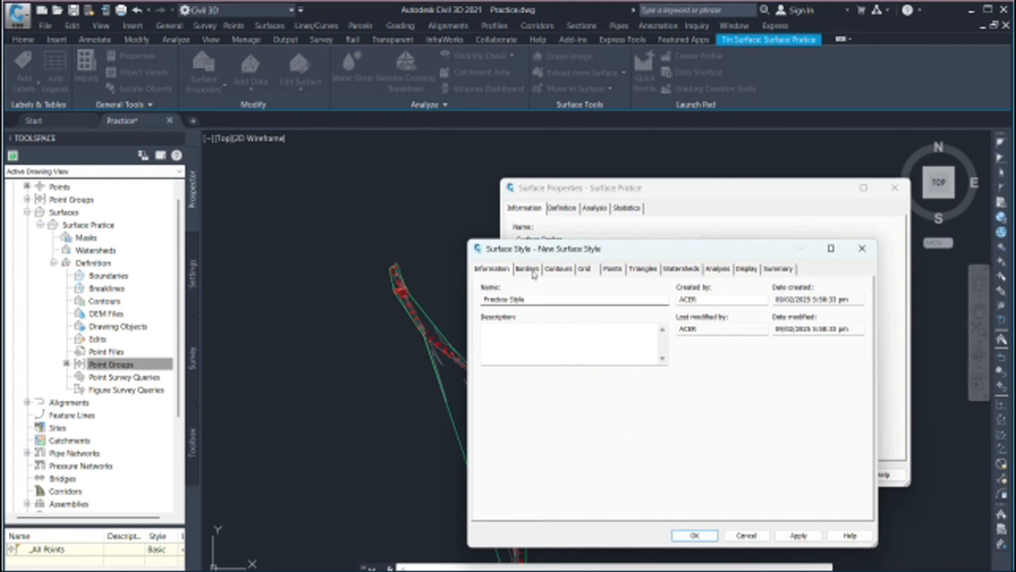
- Set the style's contour intervals to 0.5 m minor and 1 m major
{"action": "left_click", "coordinate": [560, 270]}
{"action": "left_click_drag", "start_coordinate": [637, 257], "coordinate": [711, 248]}
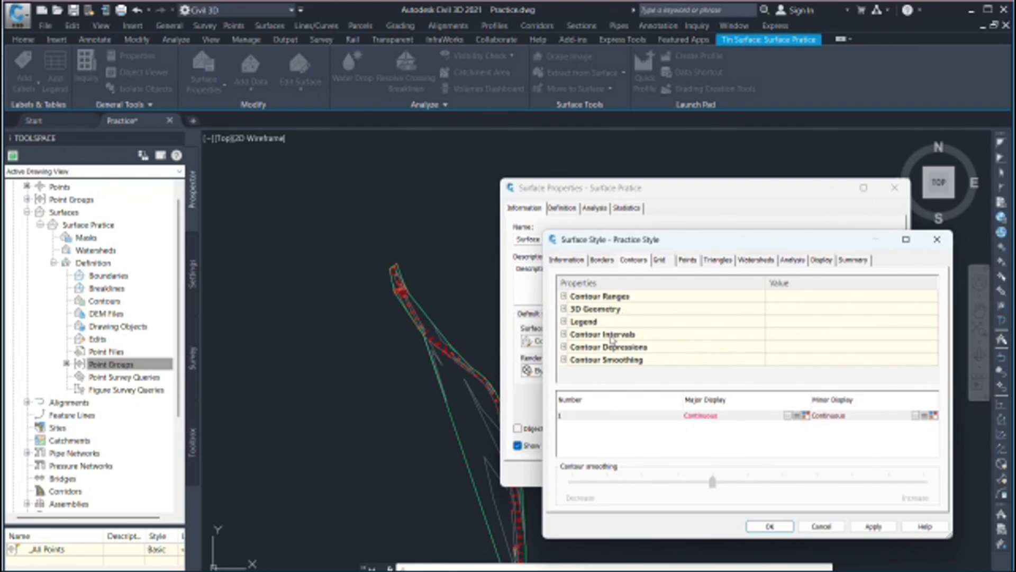
{"action": "left_click", "coordinate": [564, 335]}
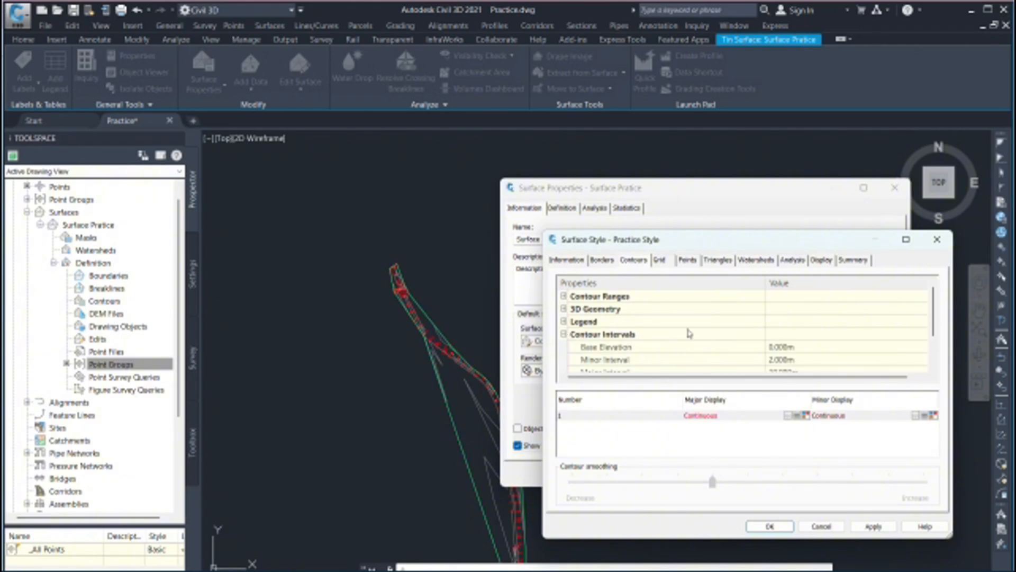
{"action": "scroll", "coordinate": [726, 325], "scroll_direction": "down", "scroll_amount": 1}
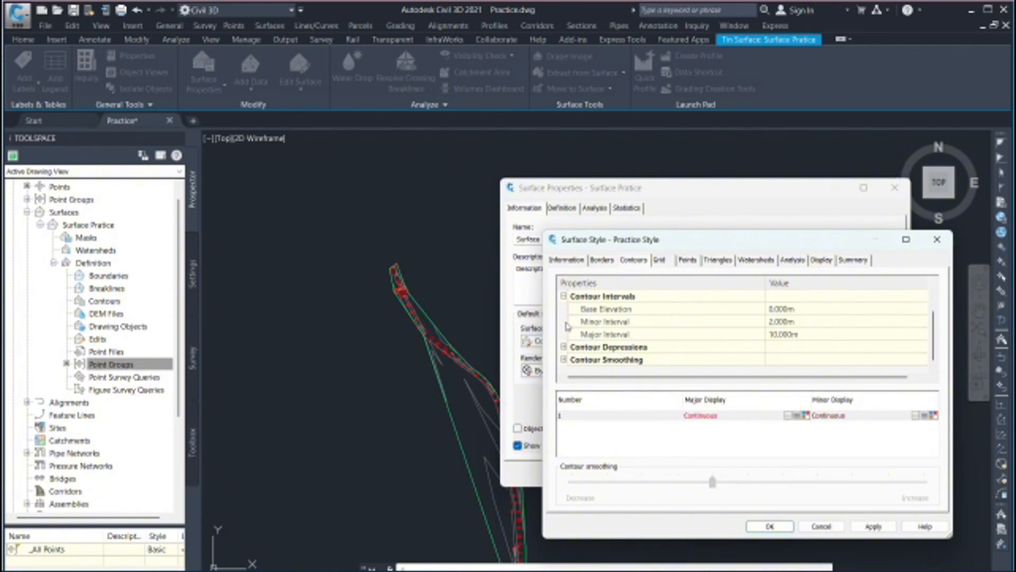
{"action": "left_click", "coordinate": [802, 322]}
{"action": "type", "text": "5"}
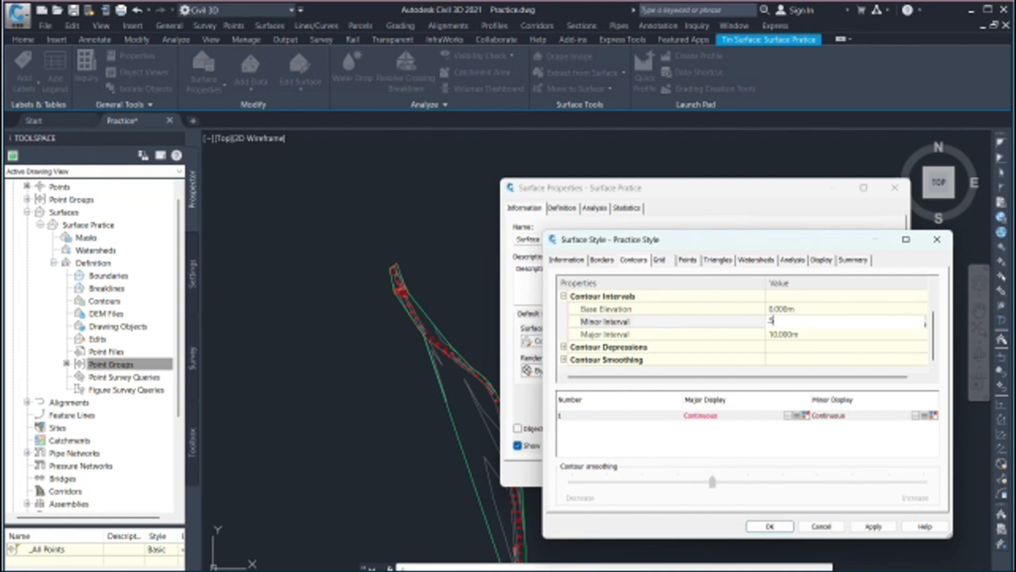
{"action": "left_click", "coordinate": [810, 336]}
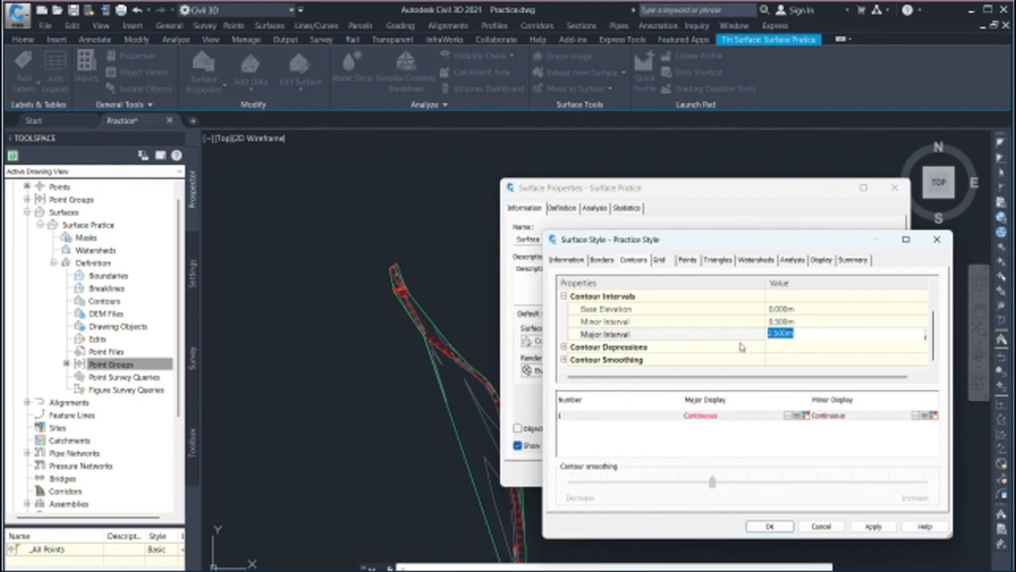
{"action": "type", "text": "1"}
{"action": "left_click", "coordinate": [737, 334]}
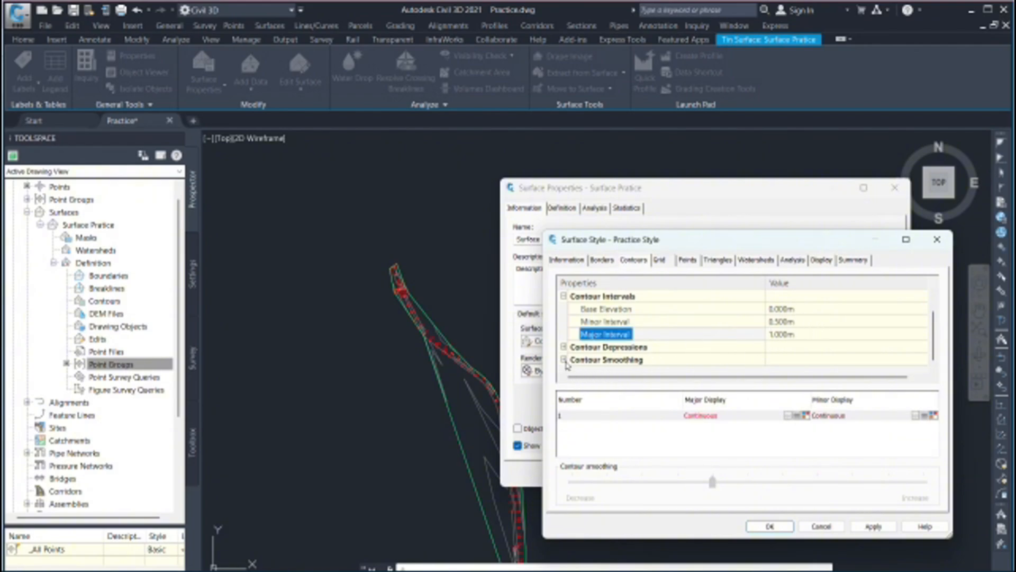
- Turn on contour smoothing at its maximum level and apply Practice Style to the surface
{"action": "left_click", "coordinate": [564, 361]}
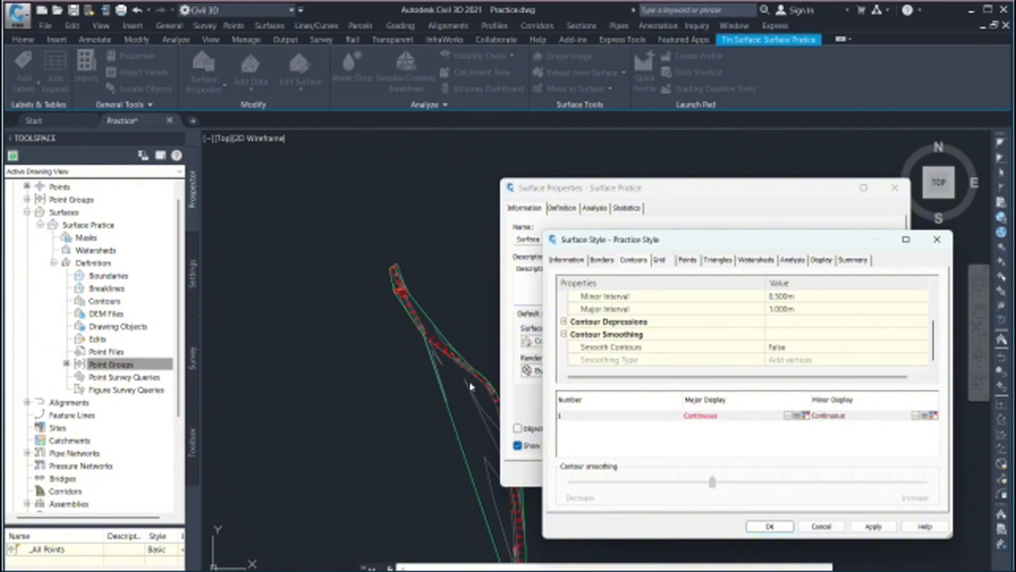
{"action": "left_click", "coordinate": [797, 347]}
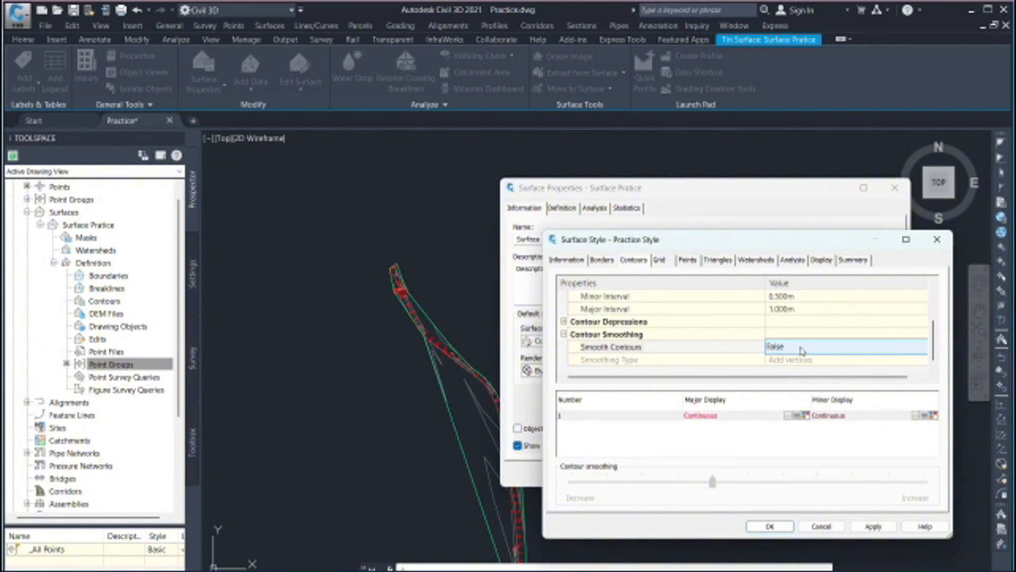
{"action": "left_click", "coordinate": [798, 349]}
{"action": "left_click", "coordinate": [791, 371]}
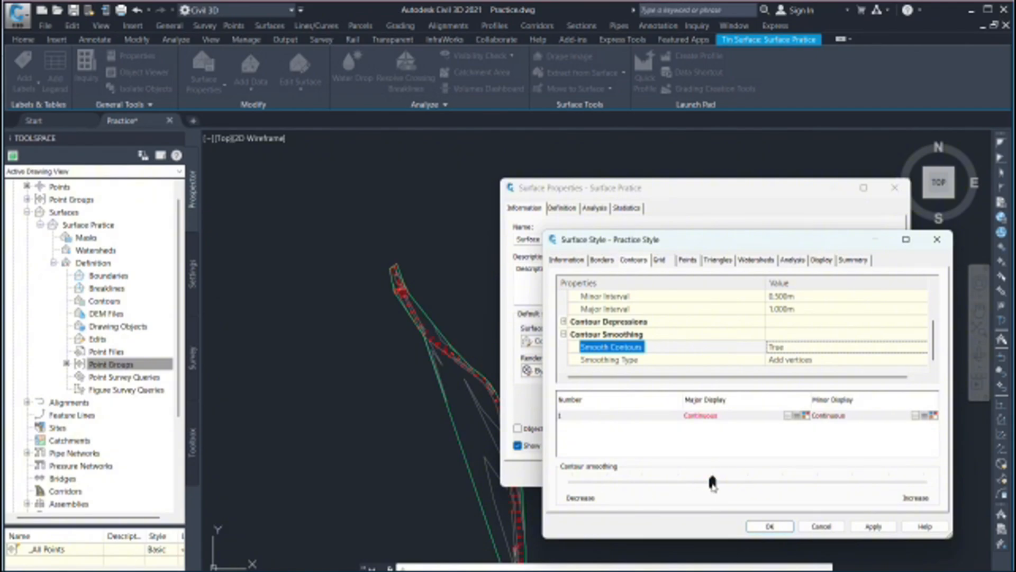
{"action": "left_click_drag", "start_coordinate": [711, 482], "coordinate": [925, 486]}
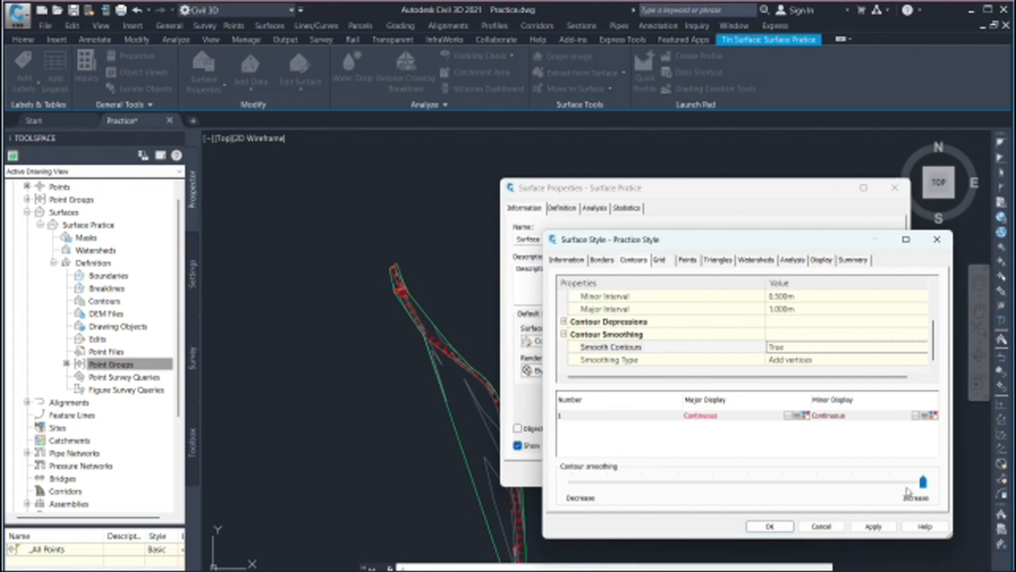
{"action": "left_click", "coordinate": [770, 526]}
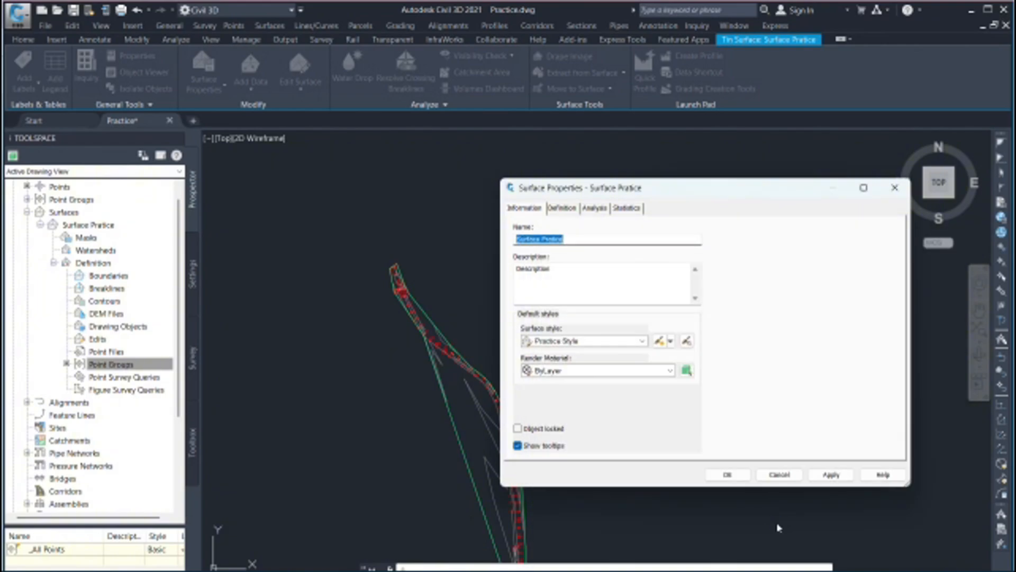
{"action": "left_click", "coordinate": [726, 474]}
- Inspect the surface in the drawing to check how Practice Style displays its contours
{"action": "scroll", "coordinate": [397, 284], "scroll_direction": "up", "scroll_amount": 3}
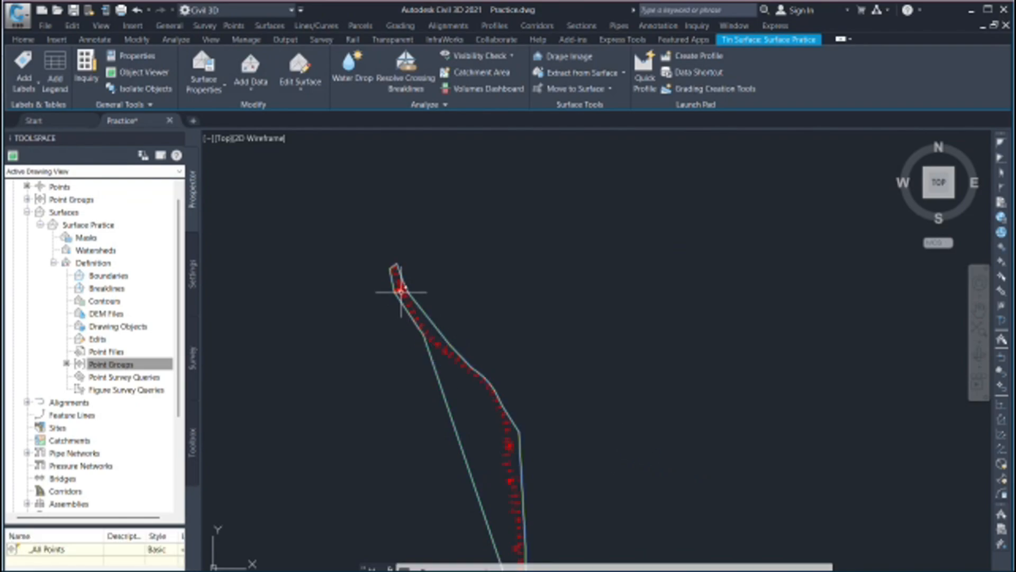
{"action": "scroll", "coordinate": [460, 421], "scroll_direction": "up", "scroll_amount": 5}
{"action": "scroll", "coordinate": [464, 466], "scroll_direction": "down", "scroll_amount": 4}
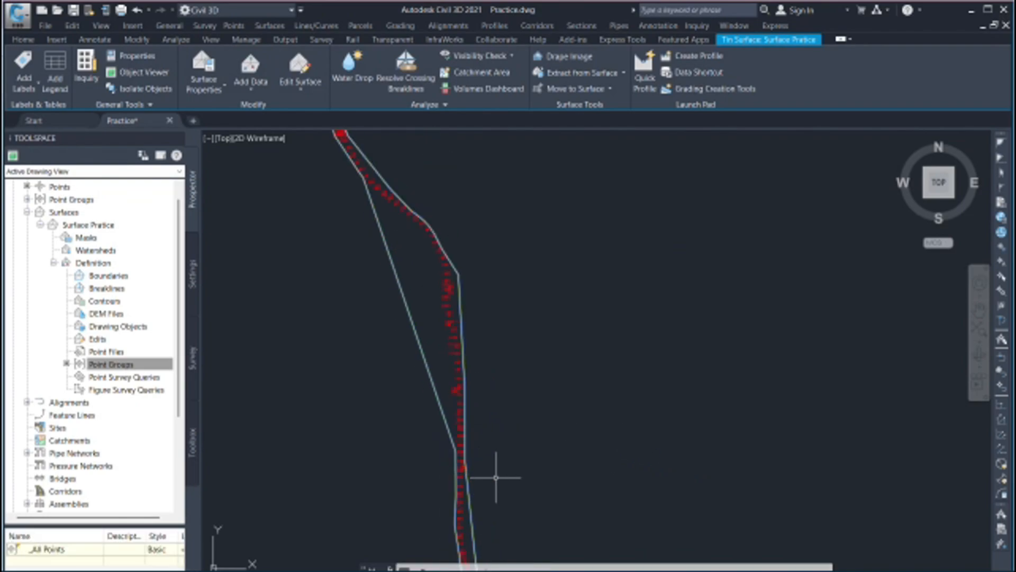
{"action": "scroll", "coordinate": [438, 333], "scroll_direction": "up", "scroll_amount": 5}
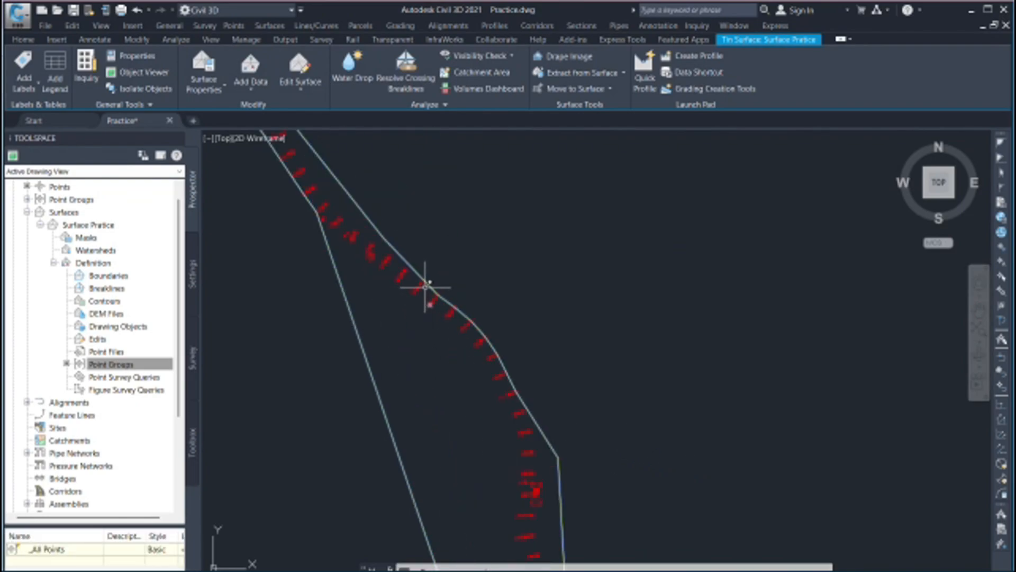
{"action": "scroll", "coordinate": [577, 524], "scroll_direction": "down", "scroll_amount": 3}
{"action": "left_click", "coordinate": [481, 341]}
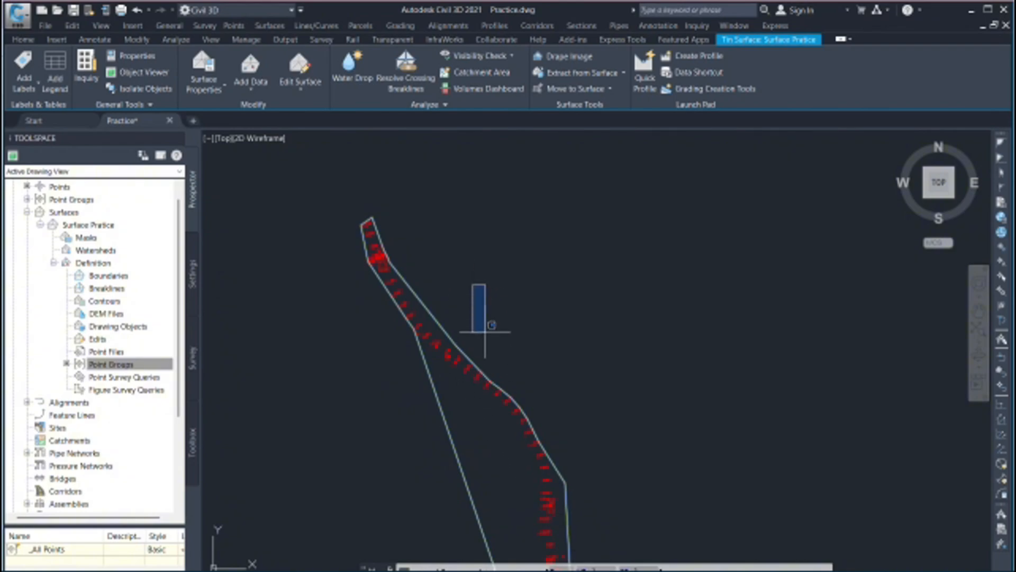
{"action": "left_click", "coordinate": [454, 337]}
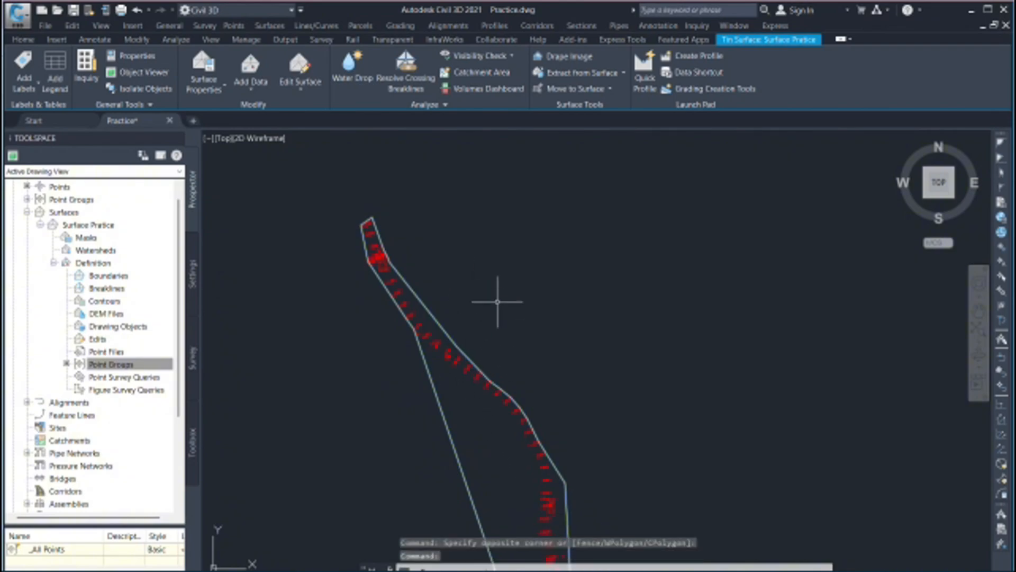
- Open the surface properties of Surface Pratice and open its current style, Practice Style, for editing
{"action": "left_click", "coordinate": [208, 84]}
{"action": "left_click", "coordinate": [203, 106]}
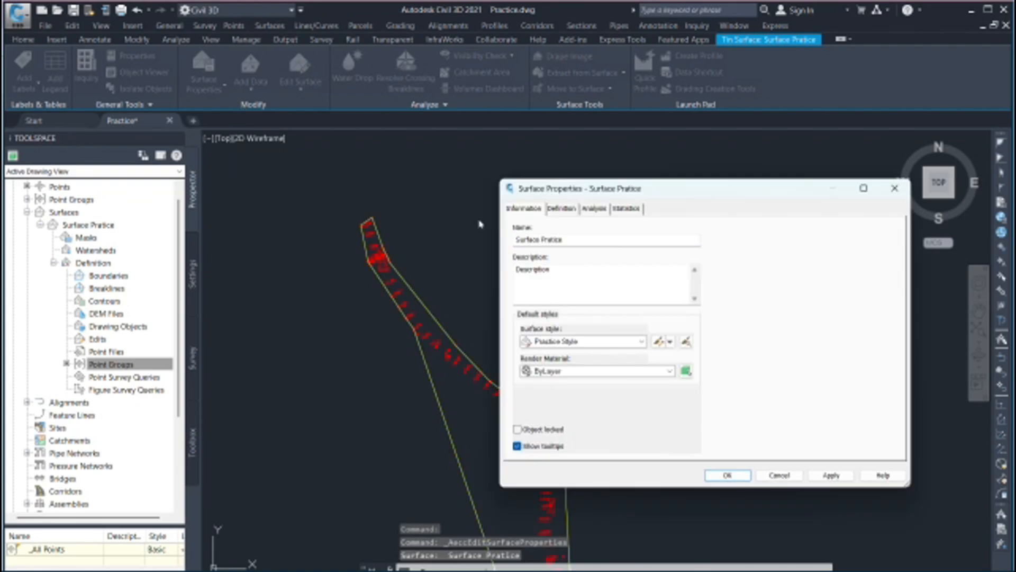
{"action": "left_click_drag", "start_coordinate": [680, 194], "coordinate": [759, 189]}
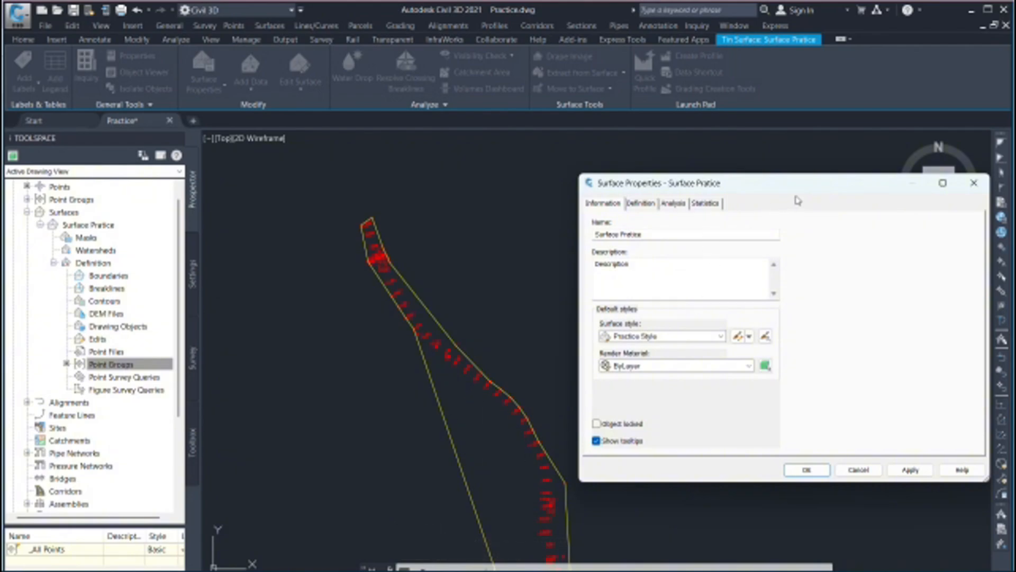
{"action": "left_click_drag", "start_coordinate": [797, 185], "coordinate": [781, 186]}
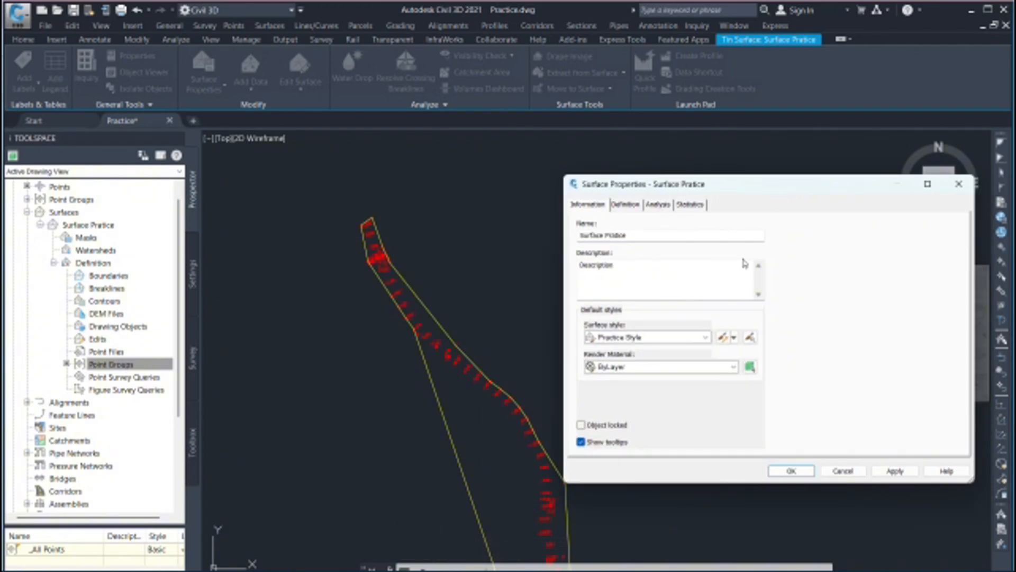
{"action": "left_click", "coordinate": [735, 338]}
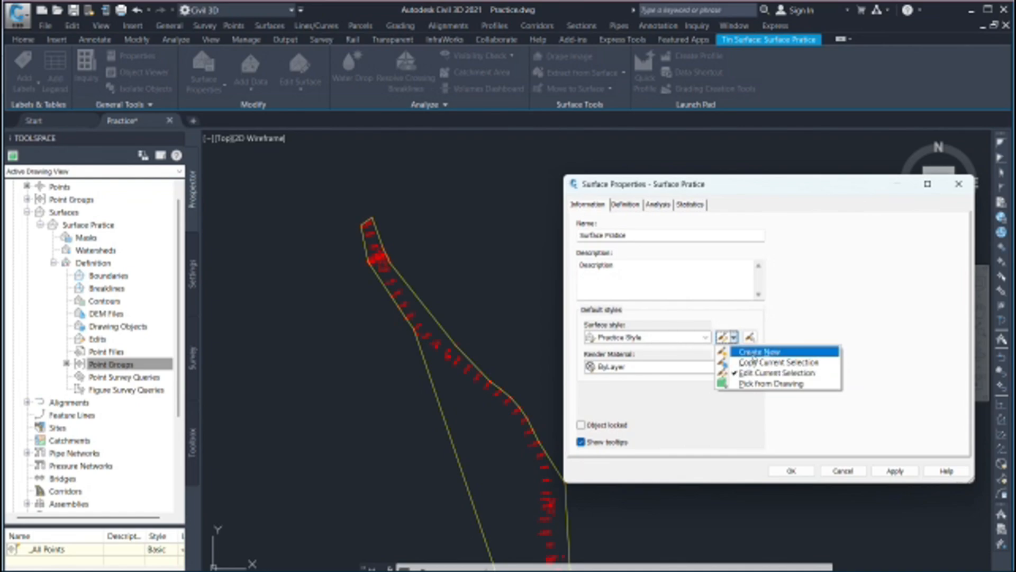
{"action": "left_click", "coordinate": [764, 373]}
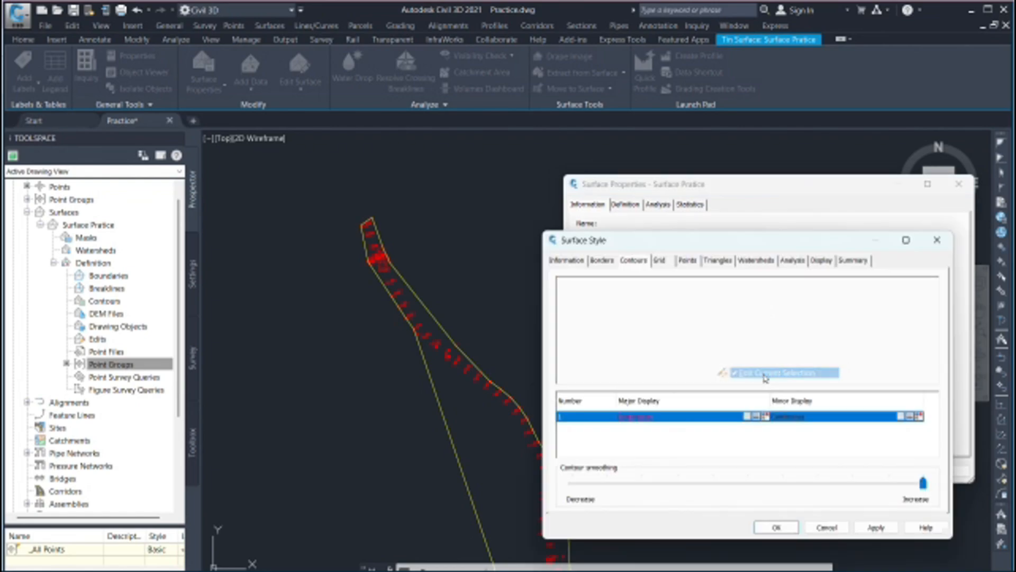
{"action": "left_click_drag", "start_coordinate": [781, 244], "coordinate": [701, 233]}
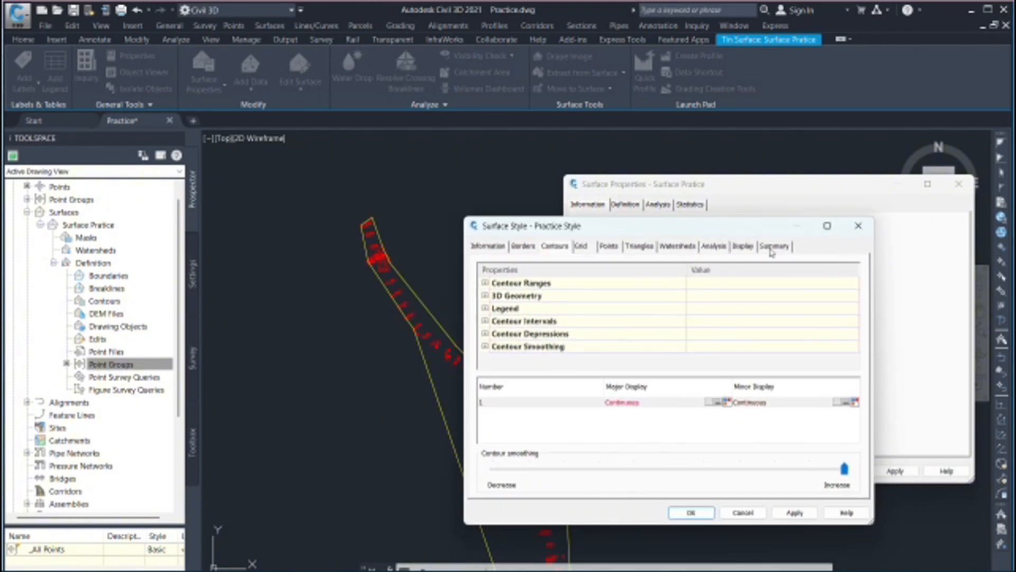
- Make the major and minor contours visible in the style's plan display and set the major contour colour to 160
{"action": "left_click", "coordinate": [743, 246]}
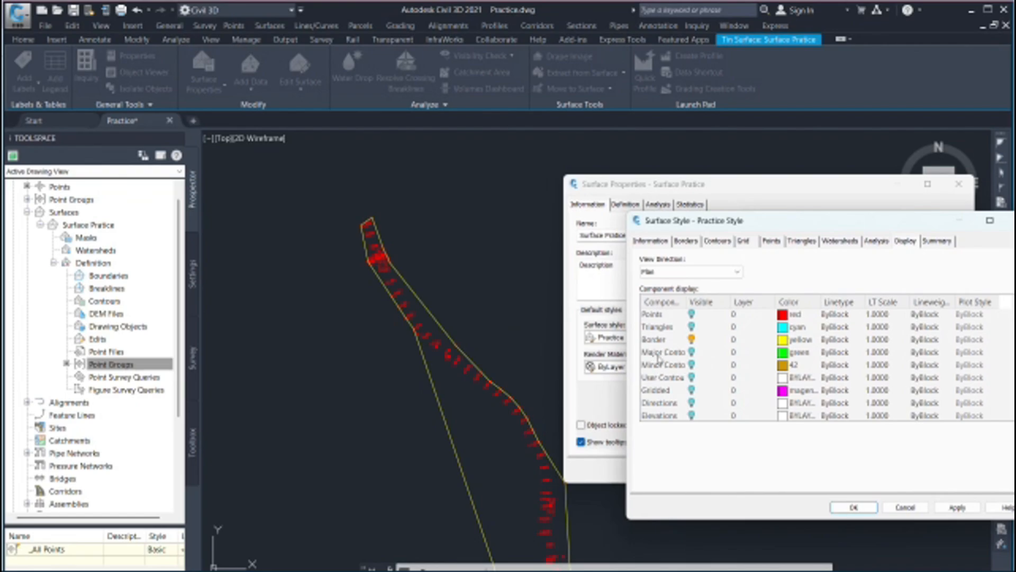
{"action": "left_click", "coordinate": [692, 352]}
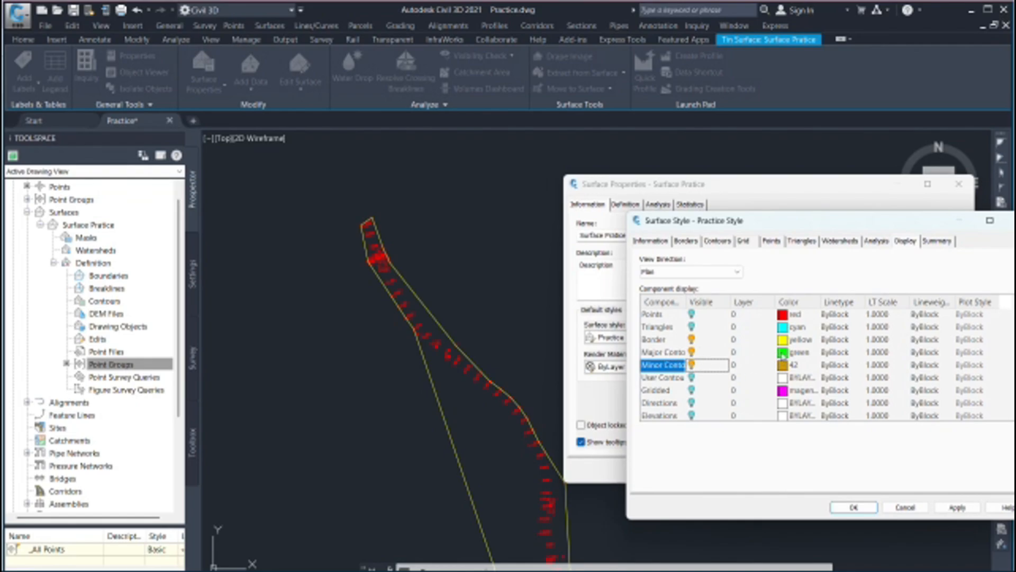
{"action": "left_click", "coordinate": [783, 352]}
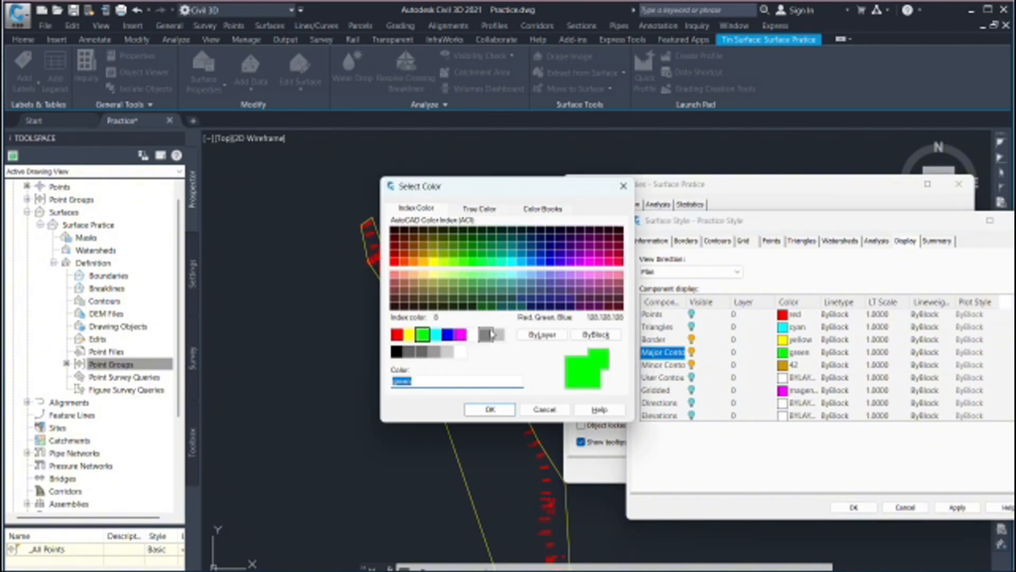
{"action": "left_click", "coordinate": [542, 264]}
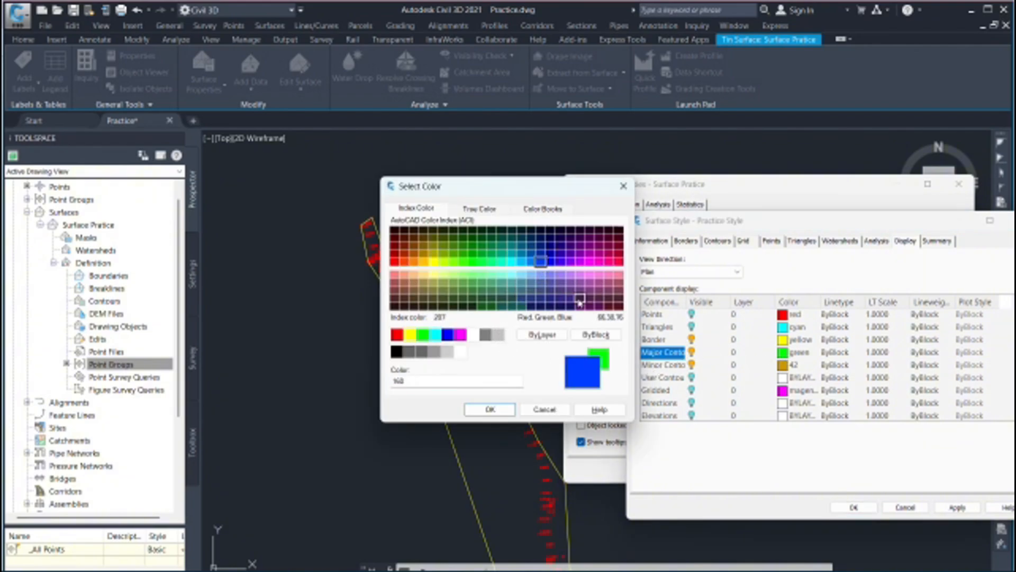
{"action": "left_click", "coordinate": [490, 409]}
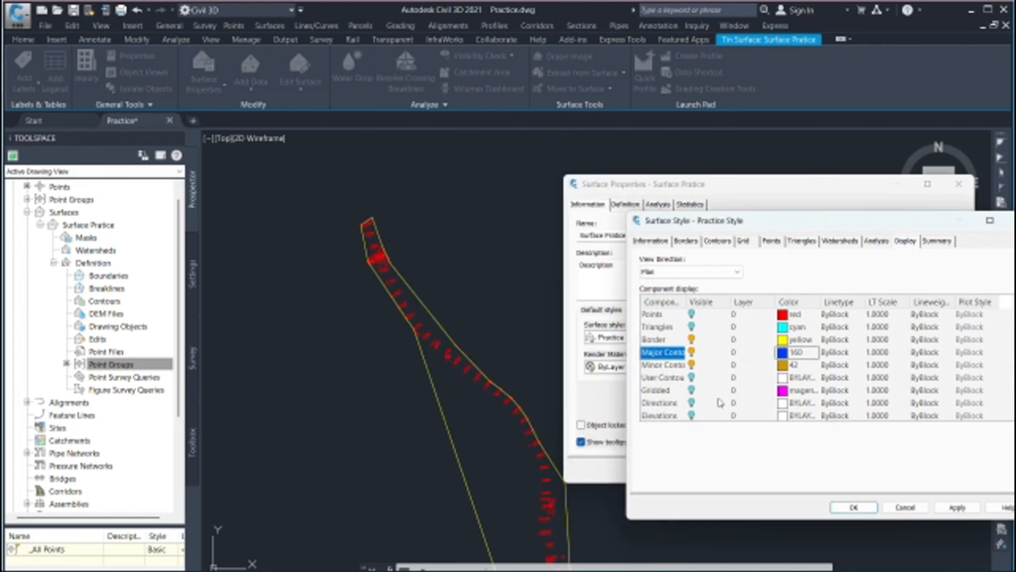
- Set the minor contour colour to yellow, index 50
{"action": "left_click", "coordinate": [787, 364]}
{"action": "left_click", "coordinate": [787, 364]}
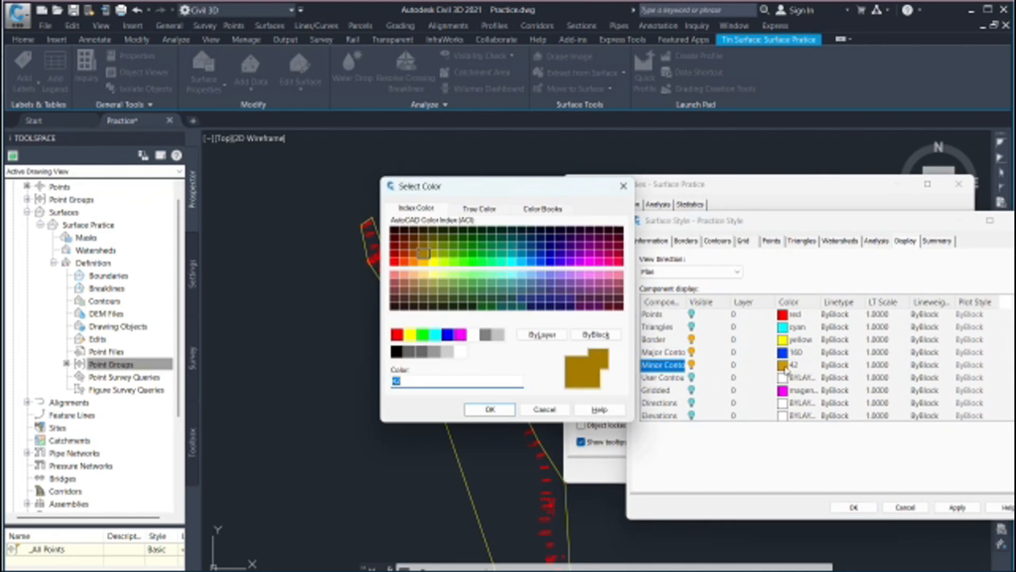
{"action": "left_click", "coordinate": [433, 260]}
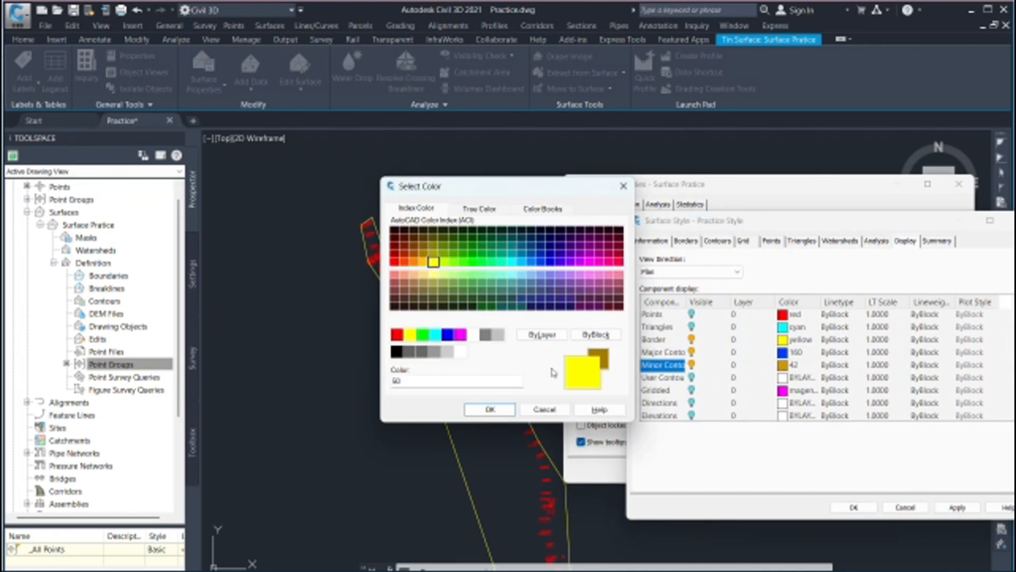
{"action": "left_click", "coordinate": [490, 409]}
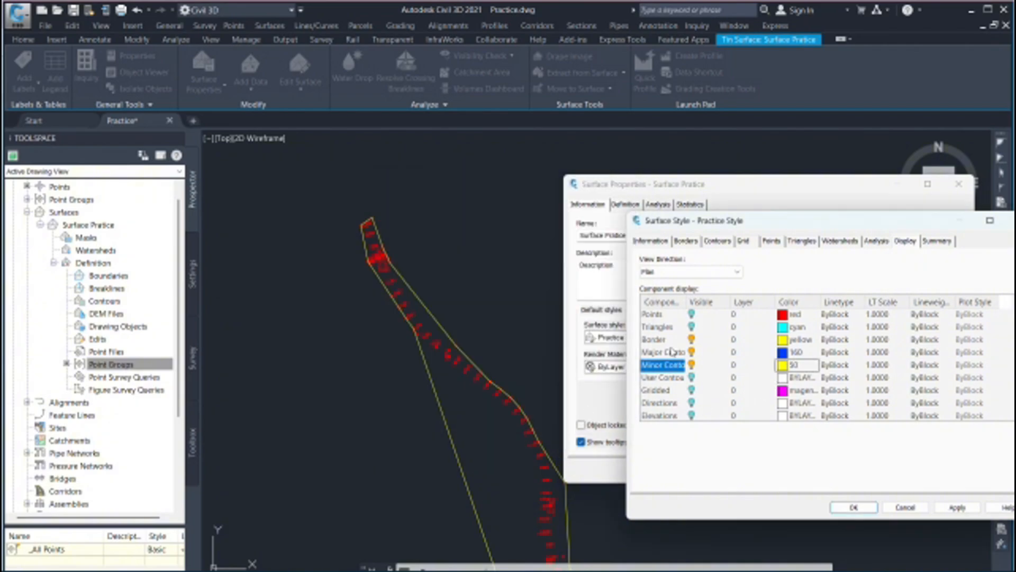
- Set the surface border colour to red and apply the edited Practice Style to the surface
{"action": "left_click", "coordinate": [786, 339]}
{"action": "left_click", "coordinate": [787, 339]}
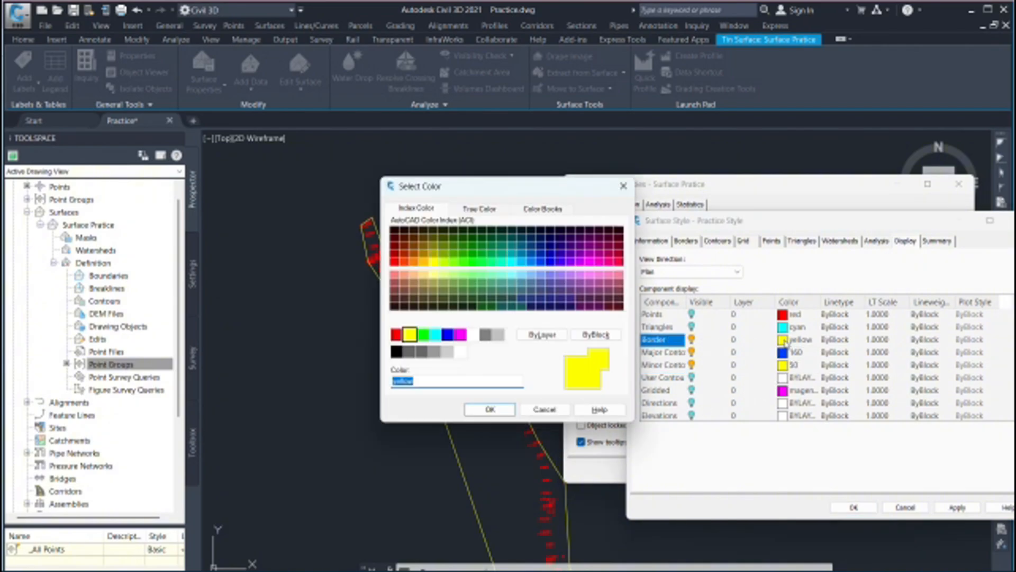
{"action": "left_click", "coordinate": [396, 334]}
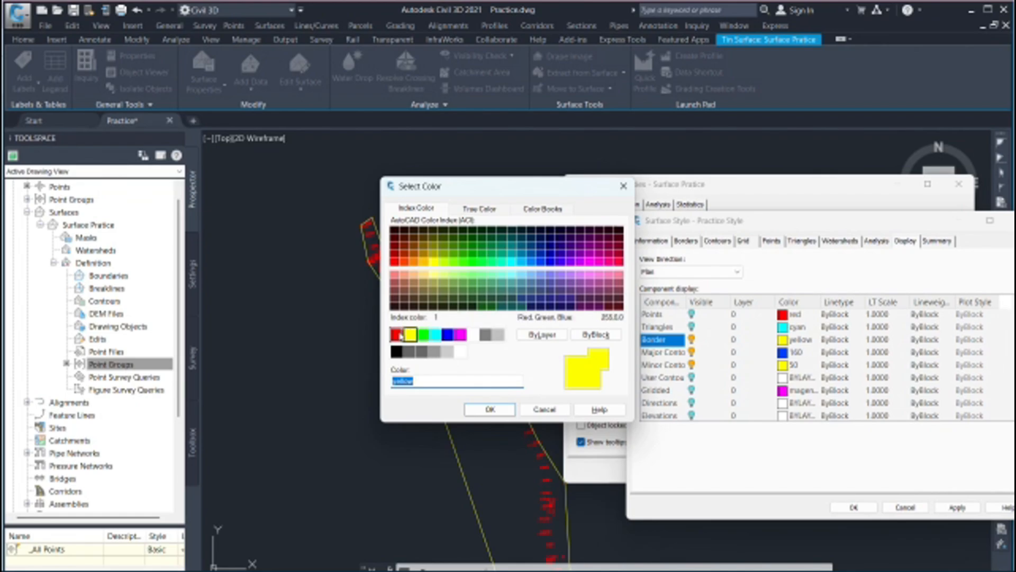
{"action": "left_click", "coordinate": [490, 409]}
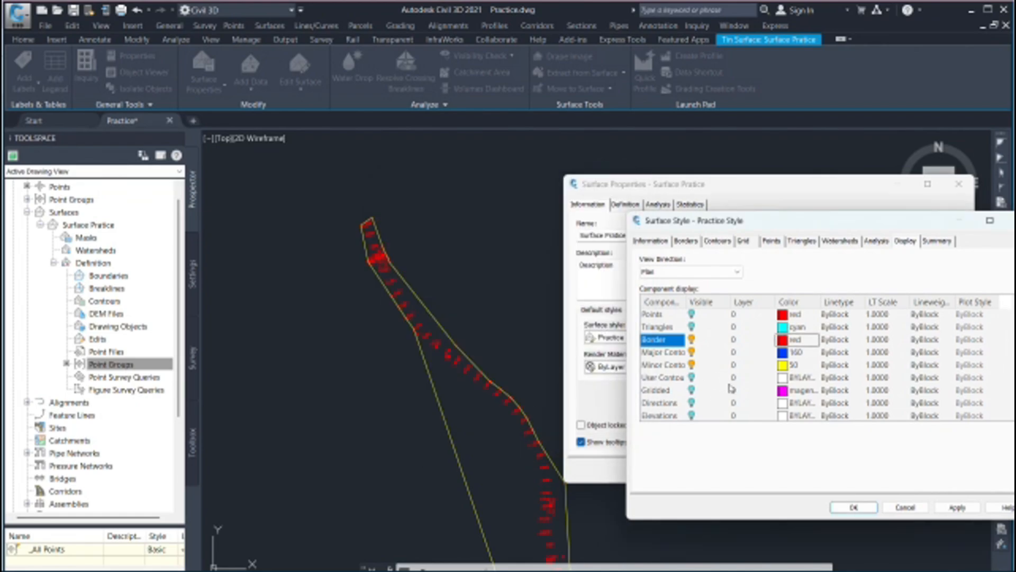
{"action": "left_click_drag", "start_coordinate": [873, 222], "coordinate": [802, 218]}
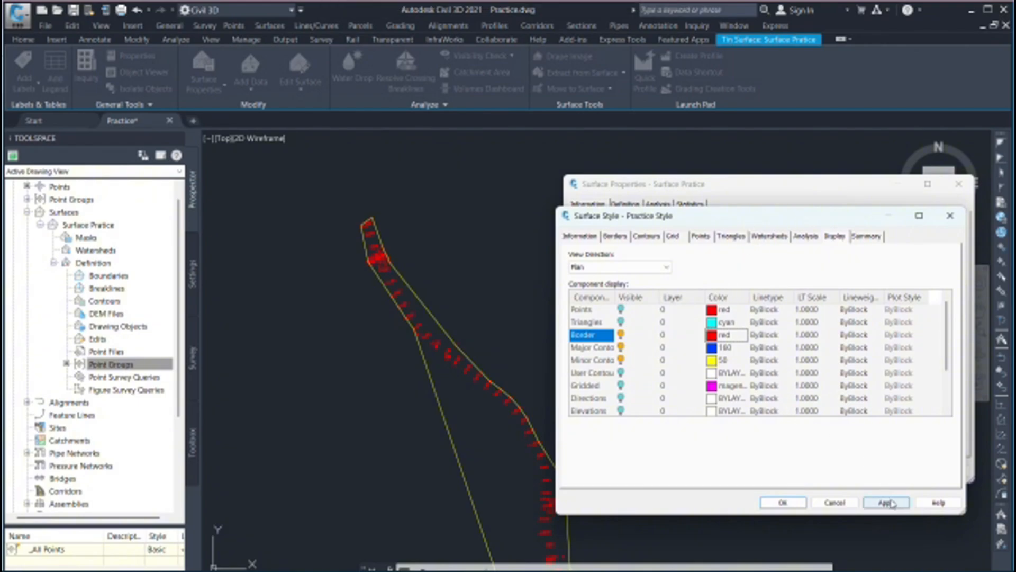
{"action": "left_click", "coordinate": [886, 503]}
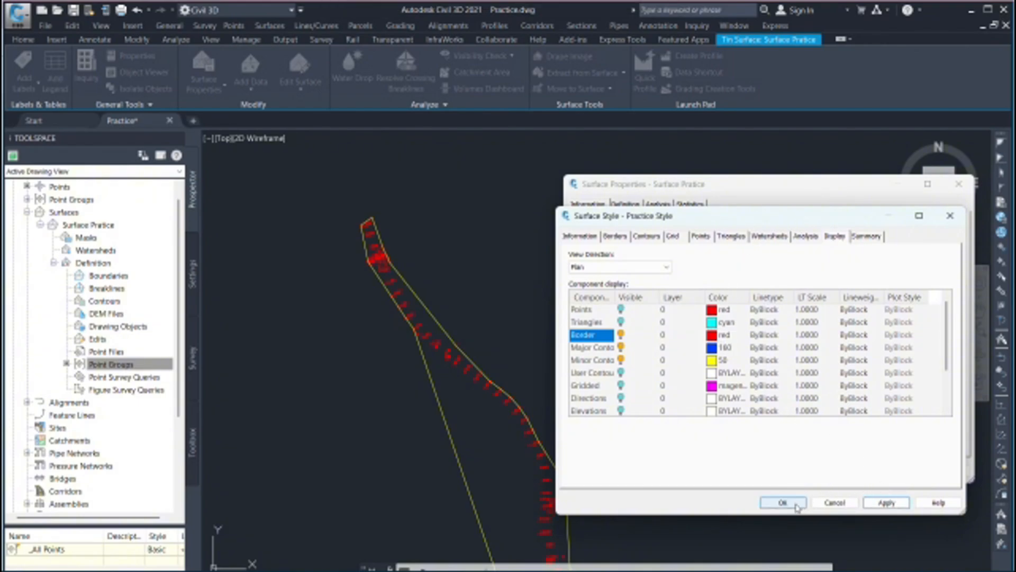
{"action": "left_click", "coordinate": [784, 502]}
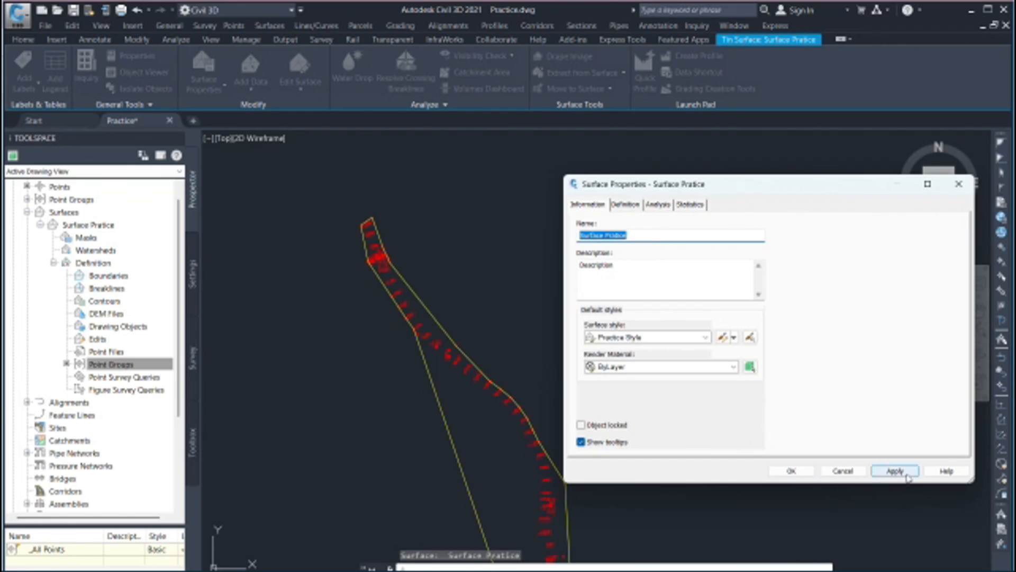
{"action": "left_click", "coordinate": [791, 470]}
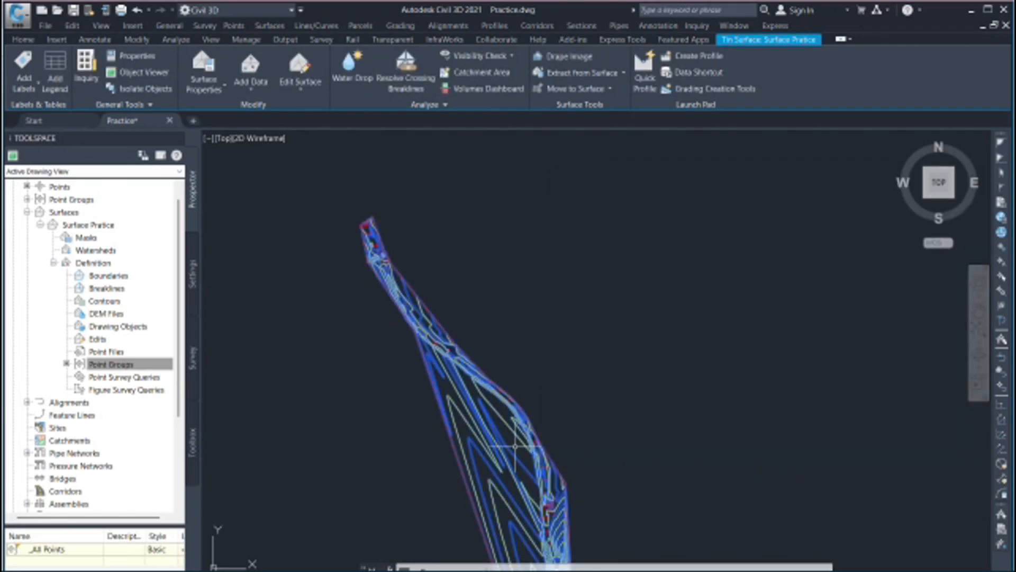
- Deselect the surface and examine the major and minor contours and the border along its whole length
{"action": "scroll", "coordinate": [534, 466], "scroll_direction": "up", "scroll_amount": 3}
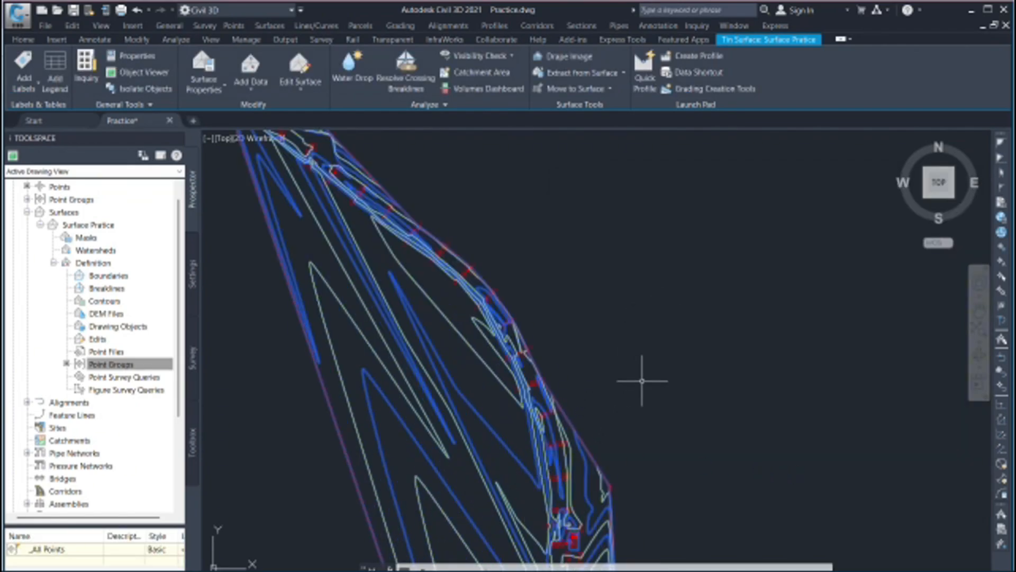
{"action": "key", "text": "Escape"}
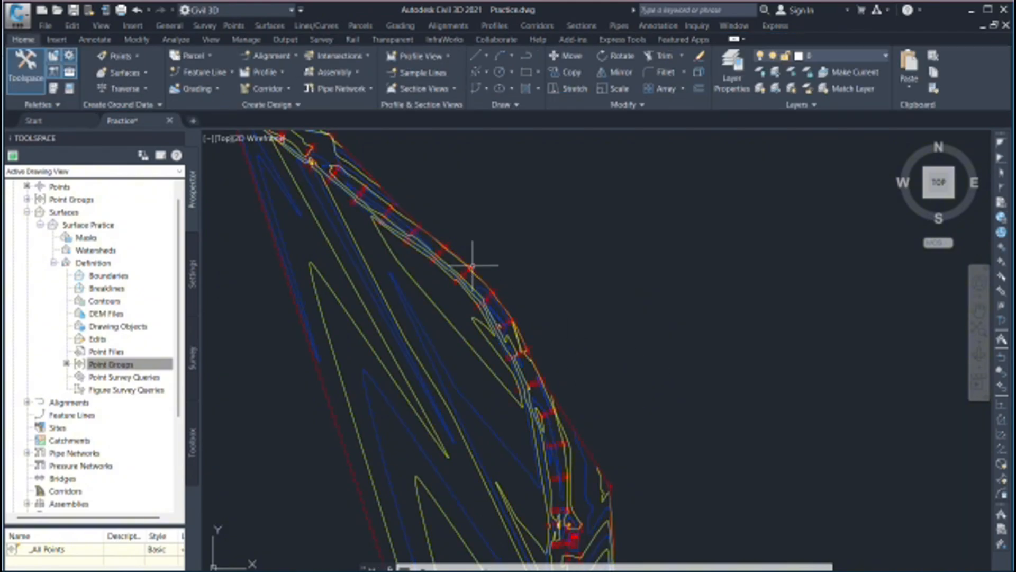
{"action": "scroll", "coordinate": [529, 314], "scroll_direction": "down", "scroll_amount": 3}
{"action": "scroll", "coordinate": [492, 339], "scroll_direction": "up", "scroll_amount": 4}
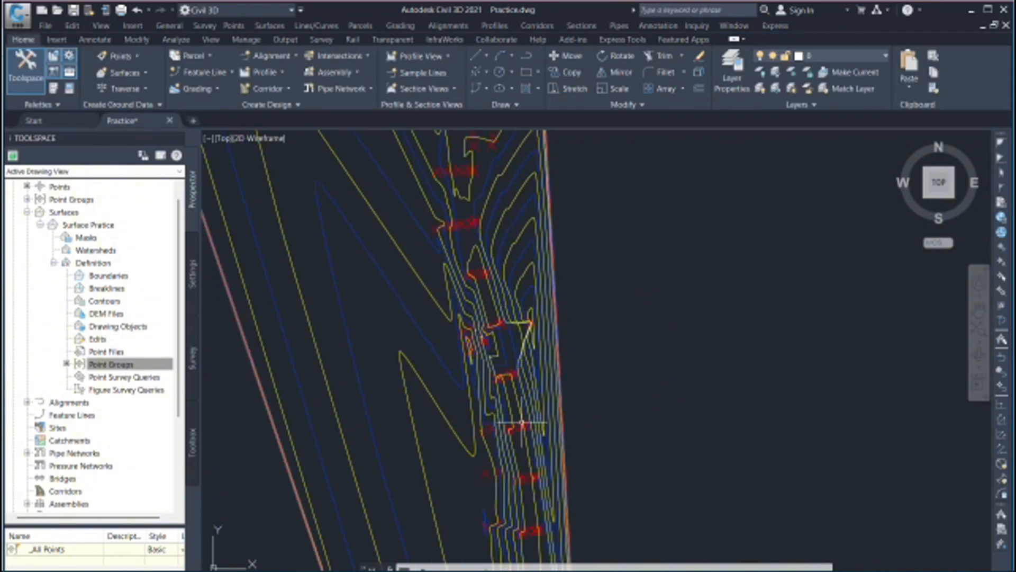
{"action": "scroll", "coordinate": [508, 360], "scroll_direction": "up", "scroll_amount": 3}
{"action": "scroll", "coordinate": [535, 402], "scroll_direction": "down", "scroll_amount": 5}
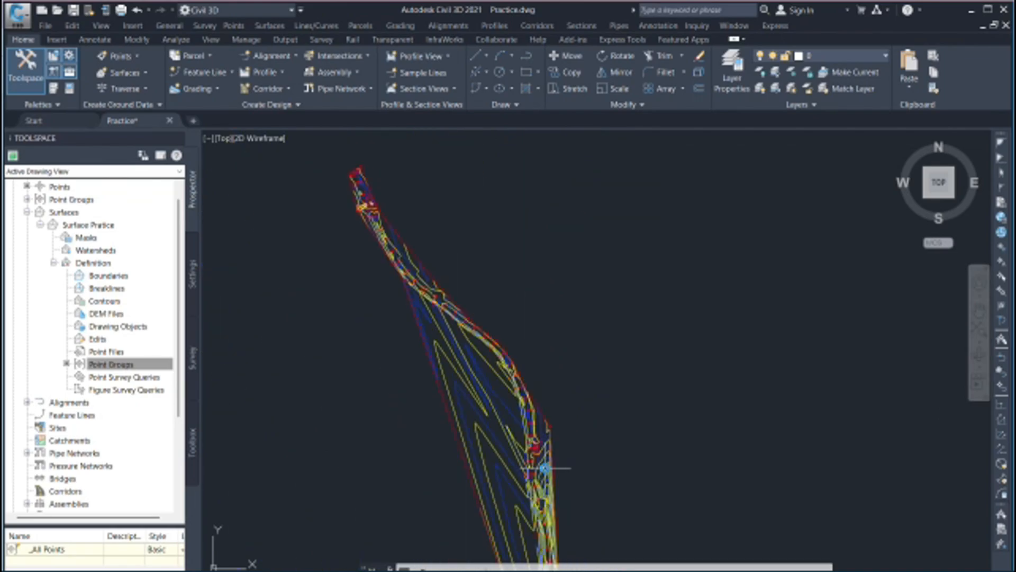
{"action": "scroll", "coordinate": [390, 227], "scroll_direction": "up", "scroll_amount": 3}
{"action": "scroll", "coordinate": [381, 170], "scroll_direction": "down", "scroll_amount": 3}
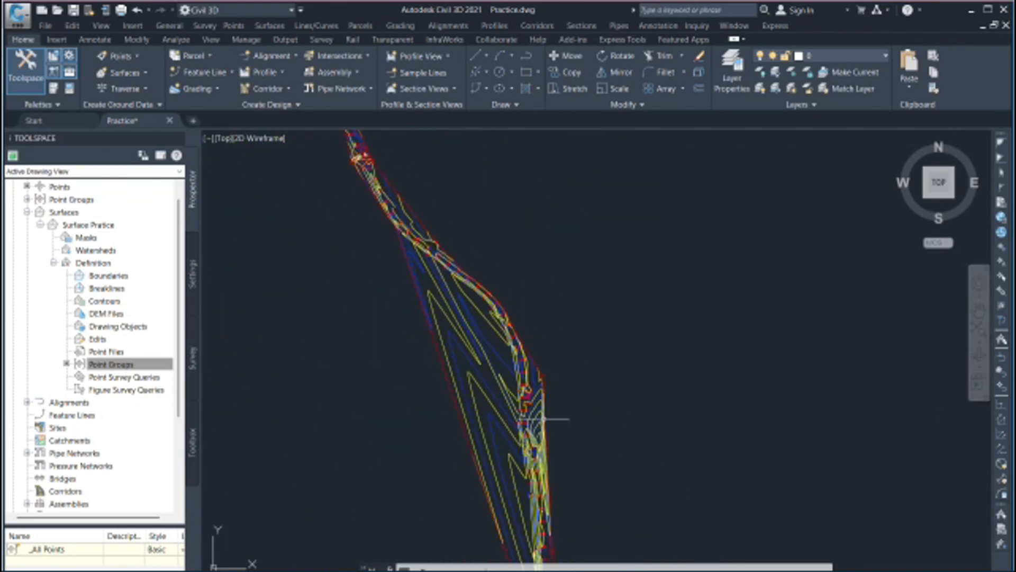
{"action": "scroll", "coordinate": [531, 406], "scroll_direction": "up", "scroll_amount": 4}
{"action": "scroll", "coordinate": [530, 407], "scroll_direction": "down", "scroll_amount": 4}
{"action": "scroll", "coordinate": [529, 392], "scroll_direction": "up", "scroll_amount": 4}
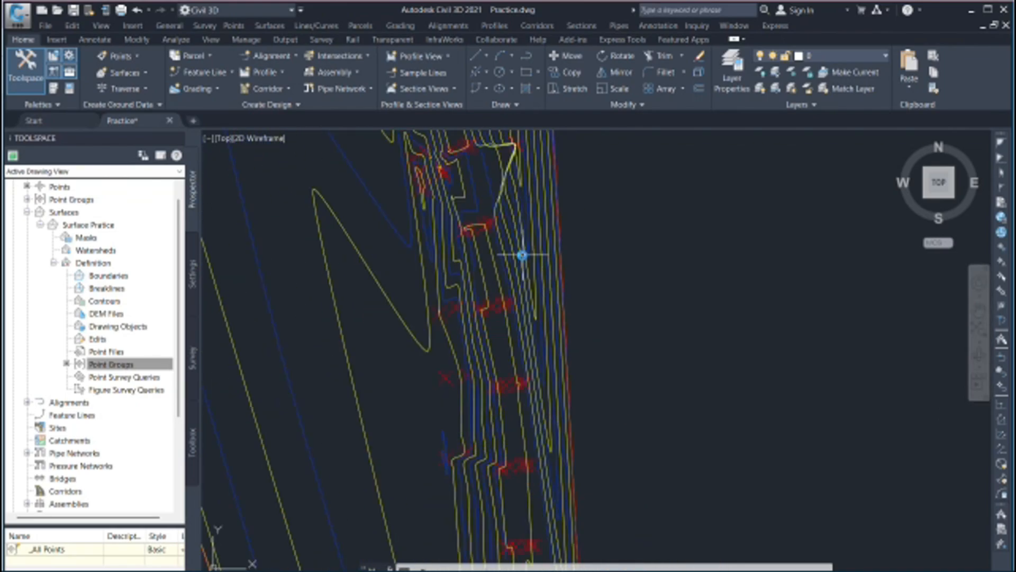
{"action": "scroll", "coordinate": [523, 379], "scroll_direction": "down", "scroll_amount": 3}
{"action": "scroll", "coordinate": [523, 379], "scroll_direction": "up", "scroll_amount": 4}
{"action": "scroll", "coordinate": [519, 407], "scroll_direction": "down", "scroll_amount": 3}
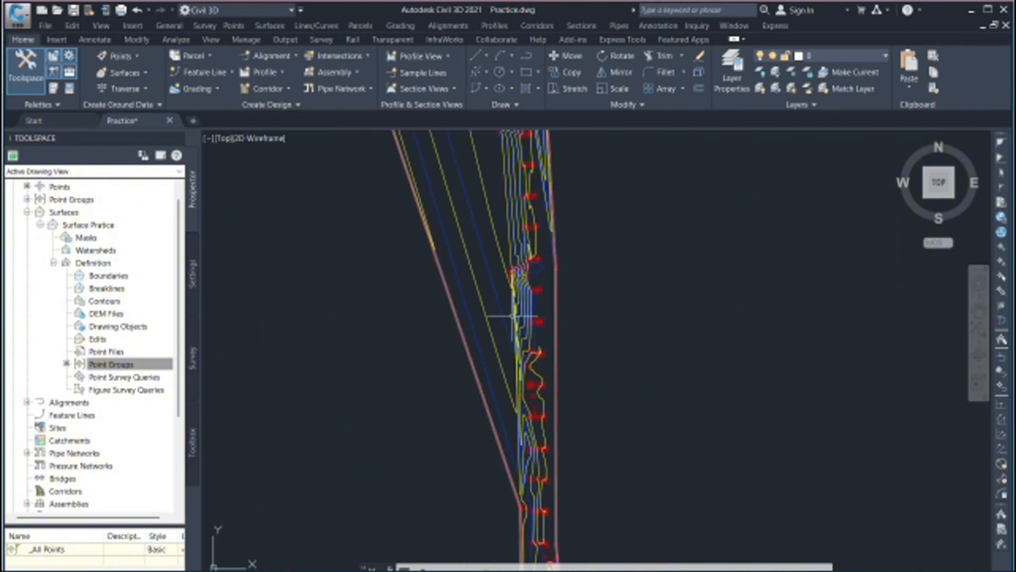
{"action": "scroll", "coordinate": [526, 371], "scroll_direction": "up", "scroll_amount": 4}
{"action": "scroll", "coordinate": [519, 265], "scroll_direction": "down", "scroll_amount": 4}
{"action": "scroll", "coordinate": [524, 295], "scroll_direction": "up", "scroll_amount": 3}
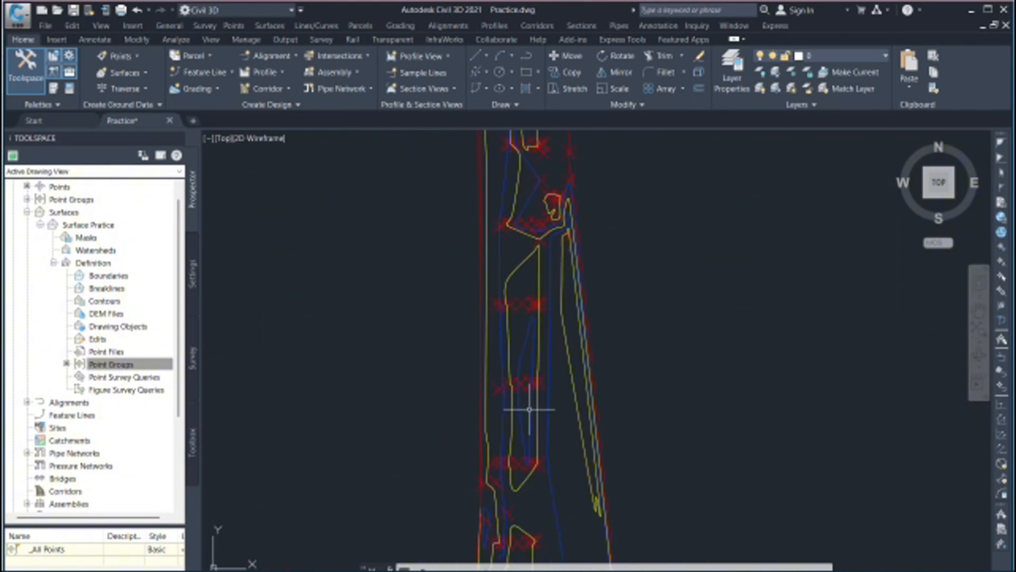
{"action": "scroll", "coordinate": [520, 371], "scroll_direction": "up", "scroll_amount": 3}
{"action": "scroll", "coordinate": [532, 338], "scroll_direction": "down", "scroll_amount": 4}
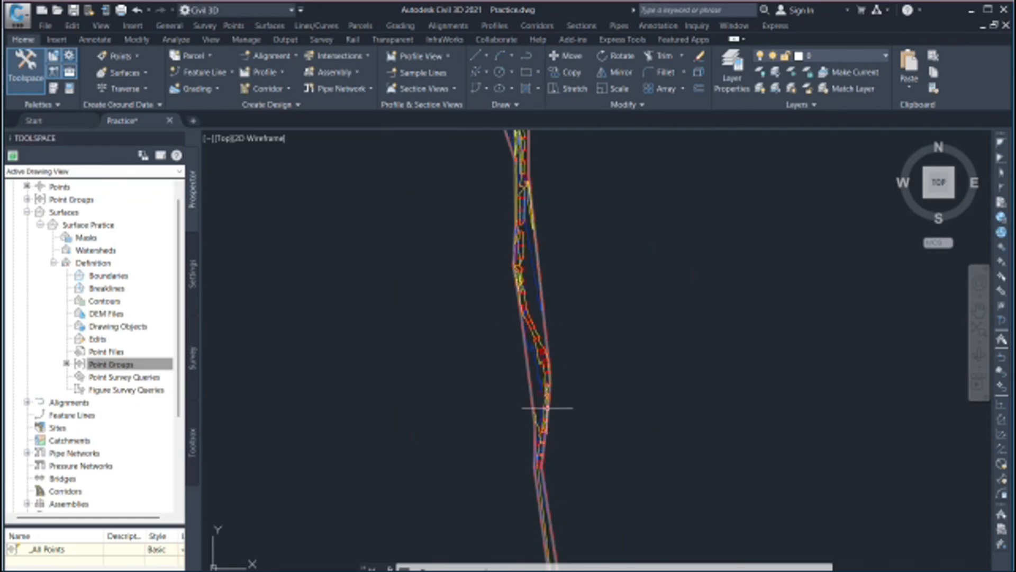
{"action": "scroll", "coordinate": [539, 410], "scroll_direction": "down", "scroll_amount": 2}
{"action": "scroll", "coordinate": [528, 319], "scroll_direction": "up", "scroll_amount": 5}
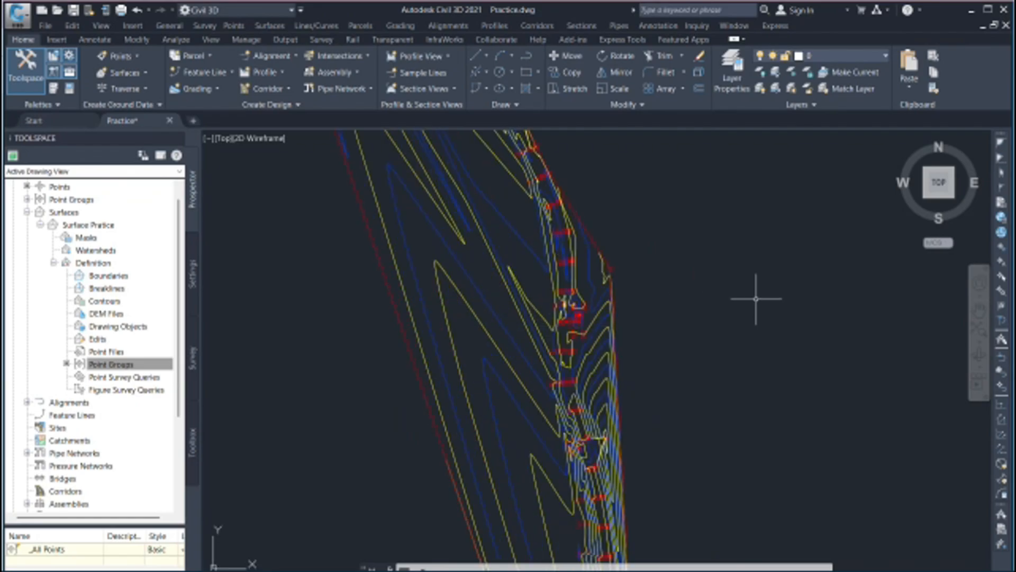
{"action": "scroll", "coordinate": [577, 365], "scroll_direction": "down", "scroll_amount": 3}
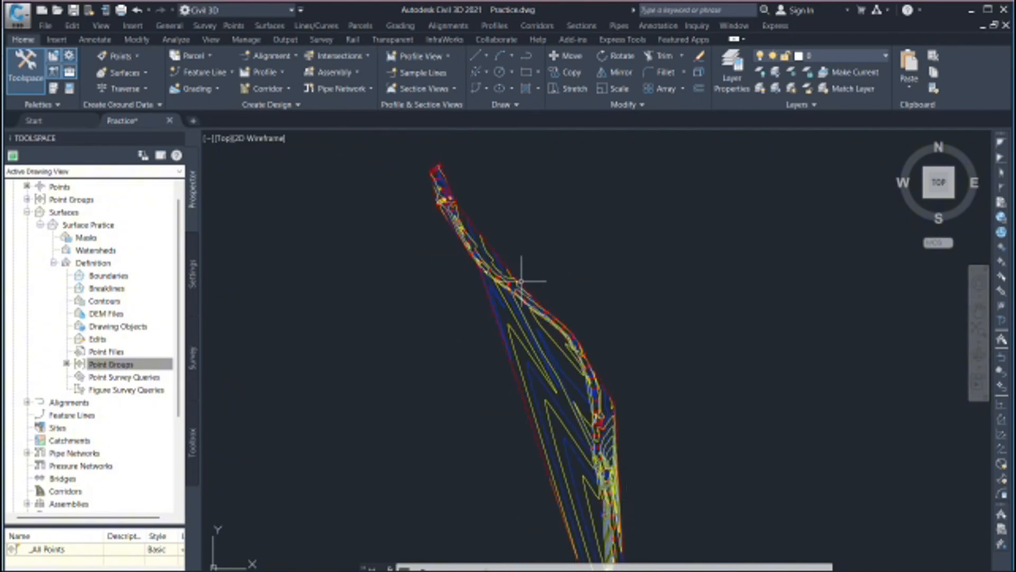
{"action": "scroll", "coordinate": [522, 278], "scroll_direction": "up", "scroll_amount": 3}
{"action": "scroll", "coordinate": [529, 260], "scroll_direction": "down", "scroll_amount": 3}
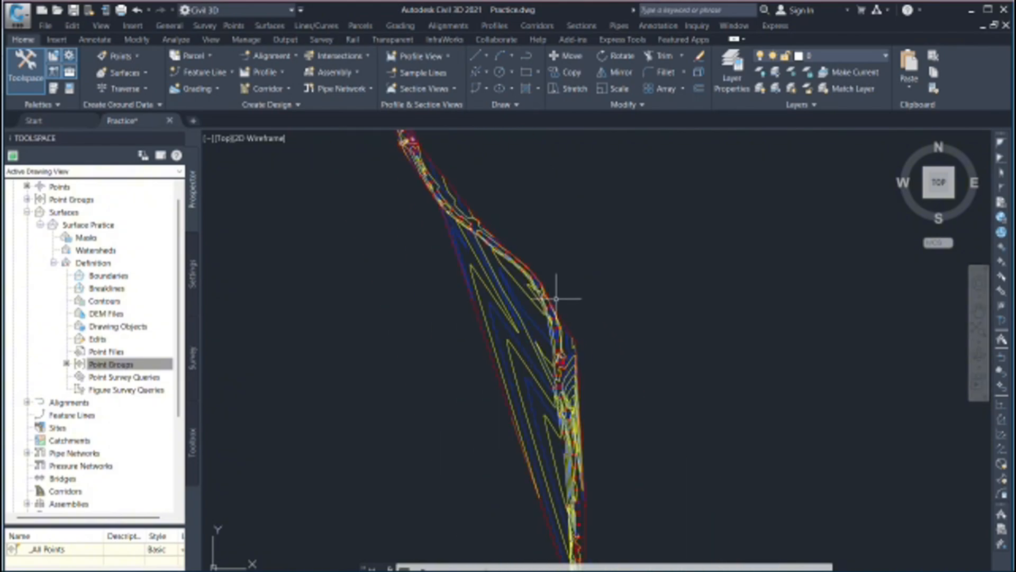